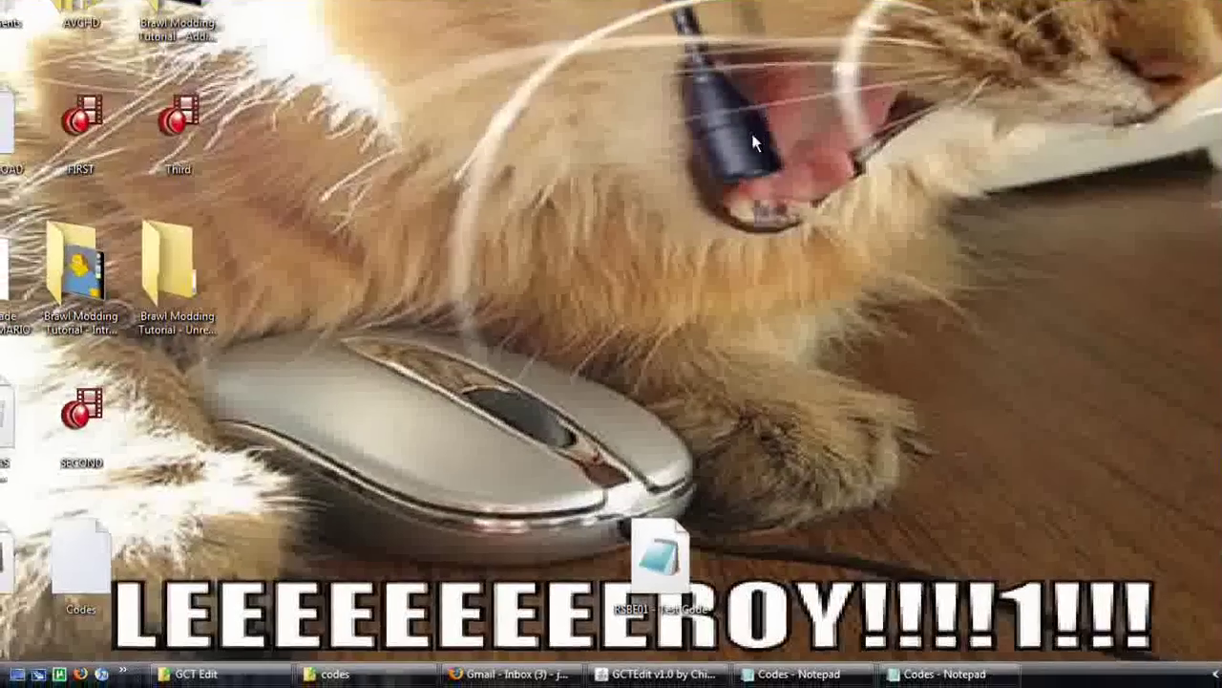
# Step: Launch GCTEdit from the GCT Edit folder and minimize the folder window
pyautogui.click(274, 682)
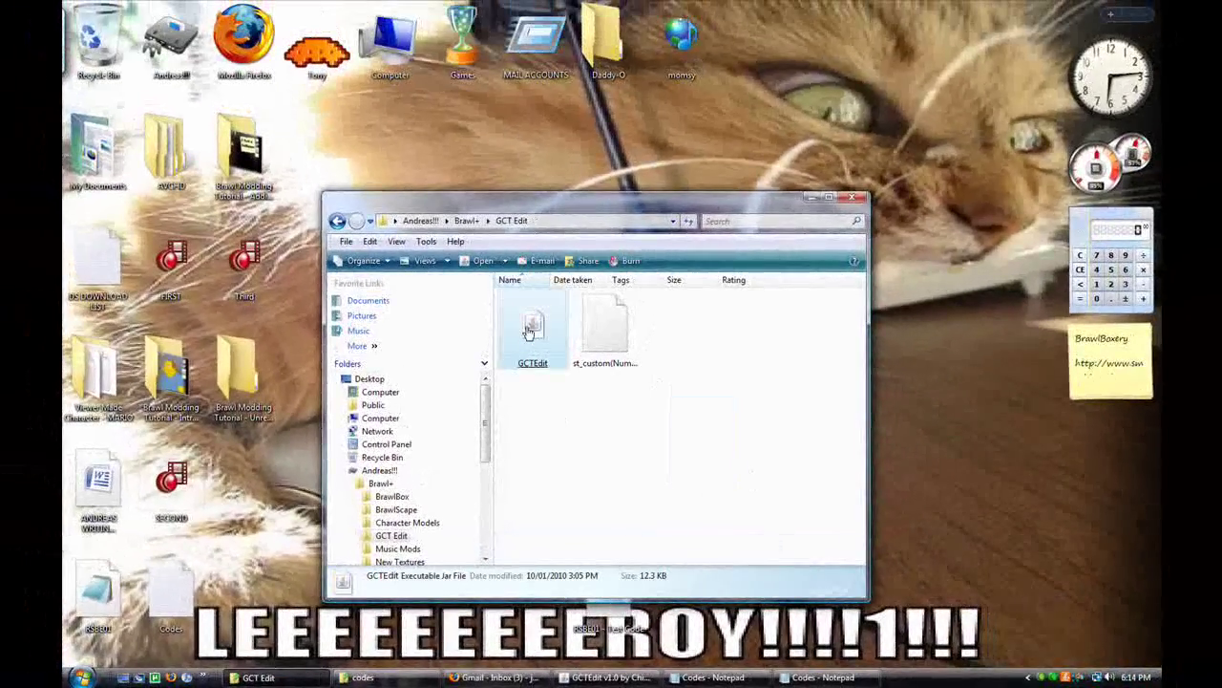
pyautogui.doubleClick(530, 331)
pyautogui.click(812, 197)
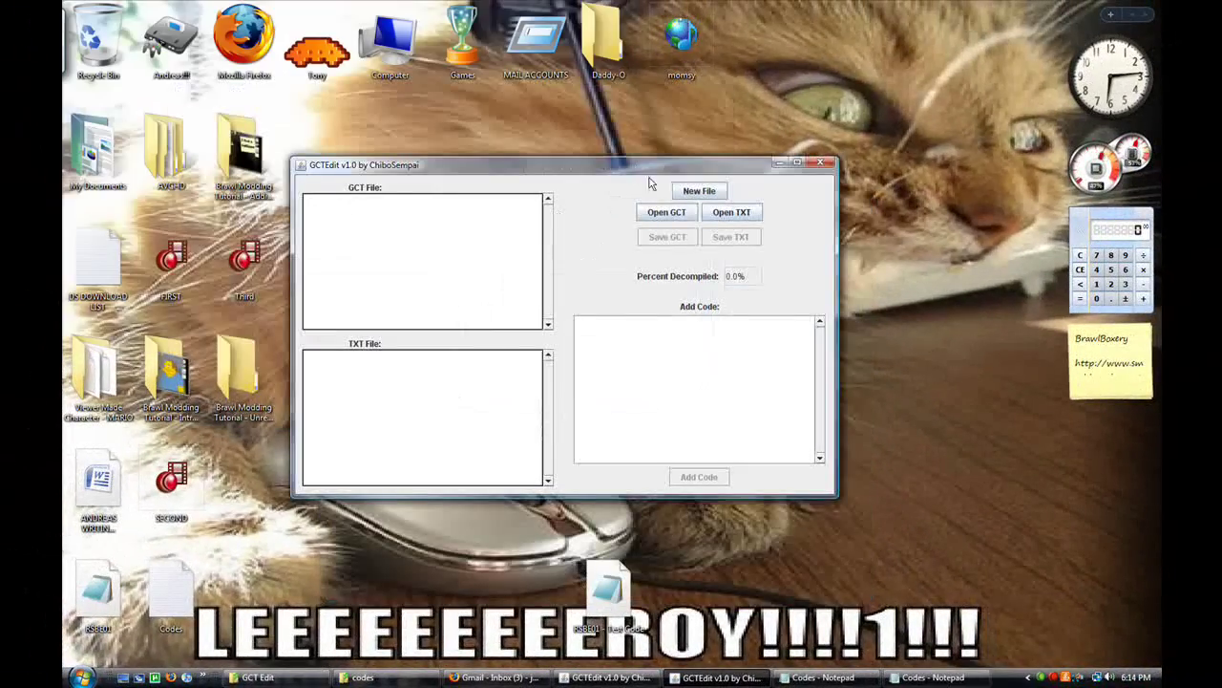
# Step: Open the GCT file "RSBE01 - Test Code.gct" from the Desktop in GCTEdit
pyautogui.click(666, 212)
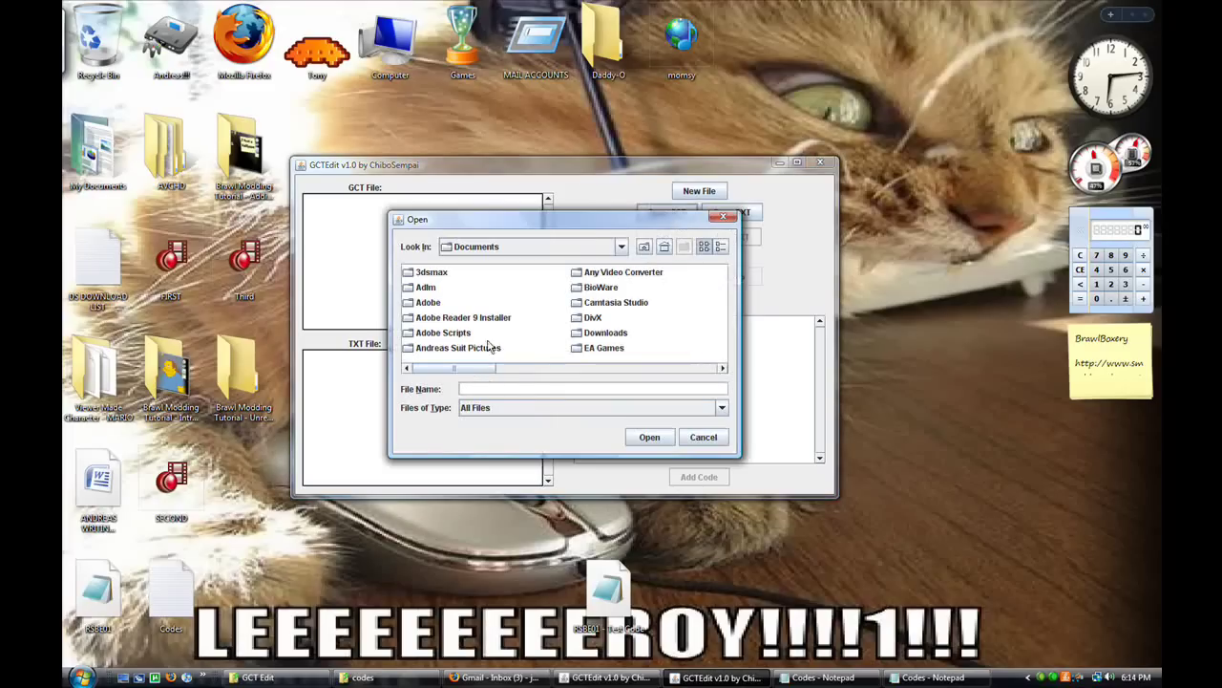
pyautogui.click(620, 246)
pyautogui.scroll(2, 601, 308)
pyautogui.click(470, 266)
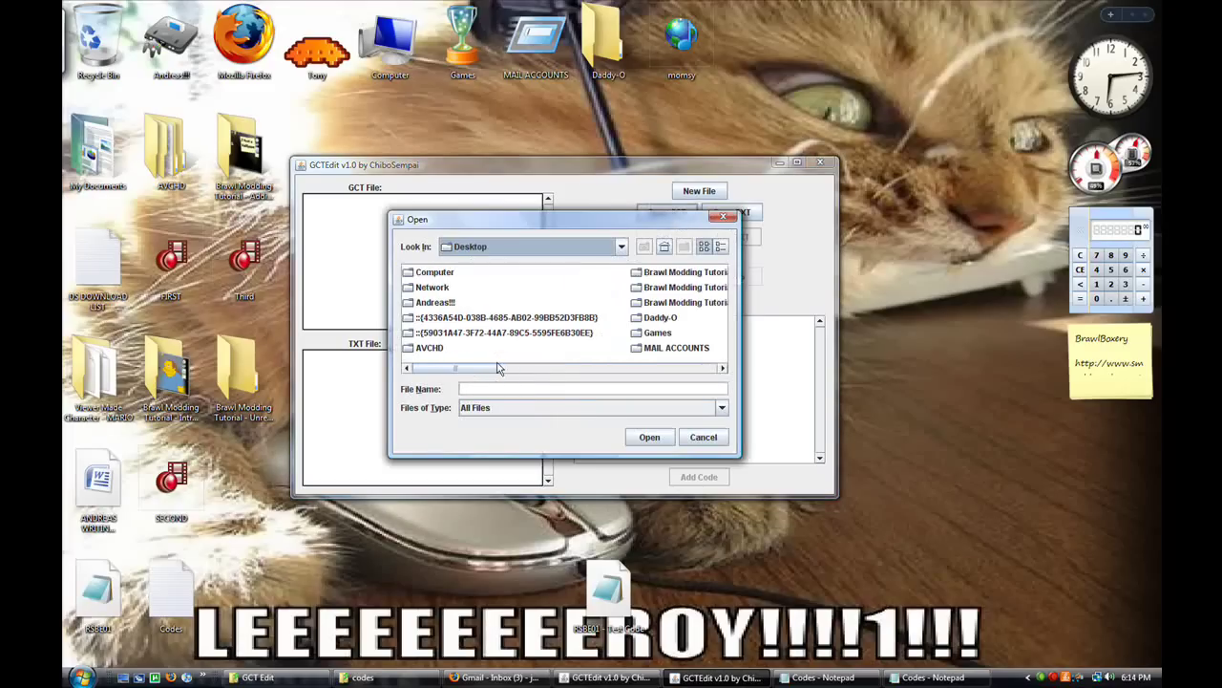
pyautogui.moveTo(468, 373); pyautogui.dragTo(647, 376)
pyautogui.click(541, 334)
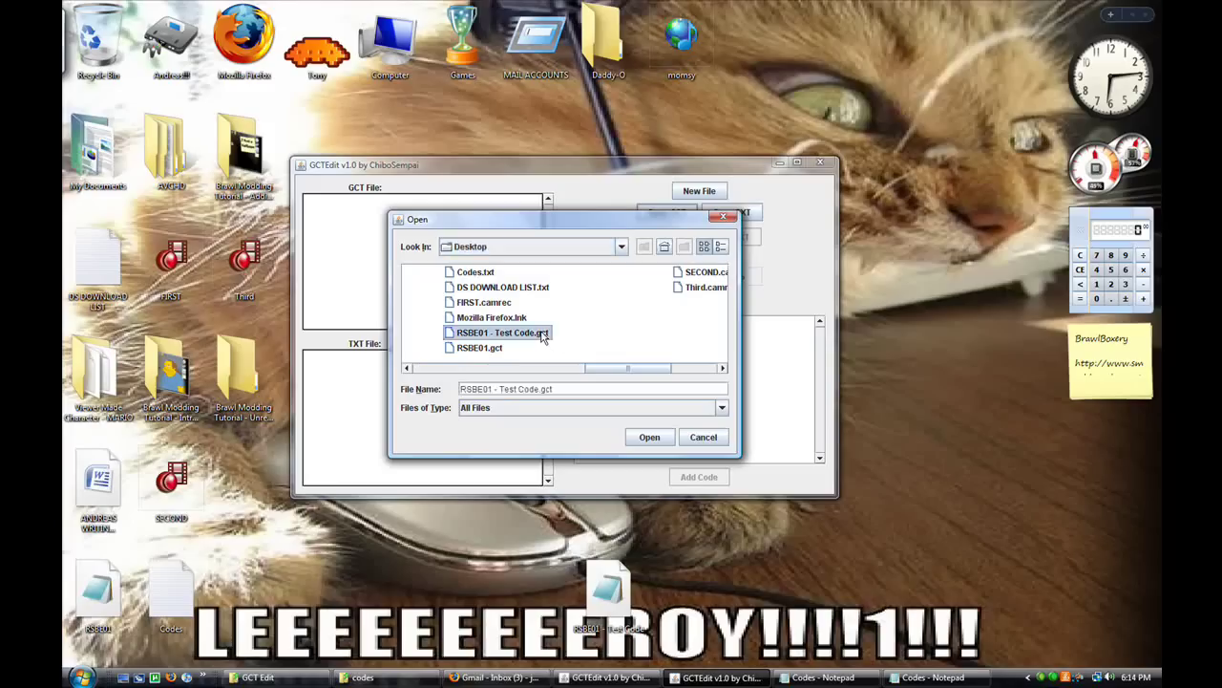
pyautogui.doubleClick(540, 334)
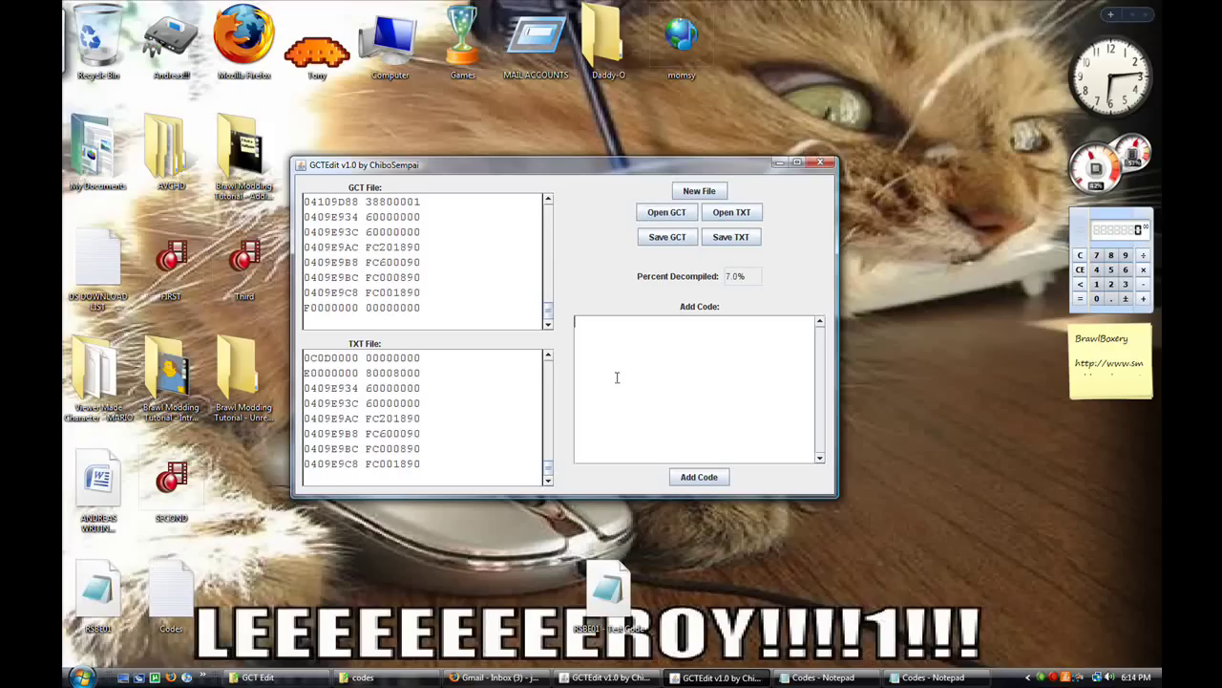
# Step: Move the GCTEdit window higher, and close the duplicate Codes window in Notepad so the other one can be used
pyautogui.moveTo(595, 177); pyautogui.dragTo(587, 120)
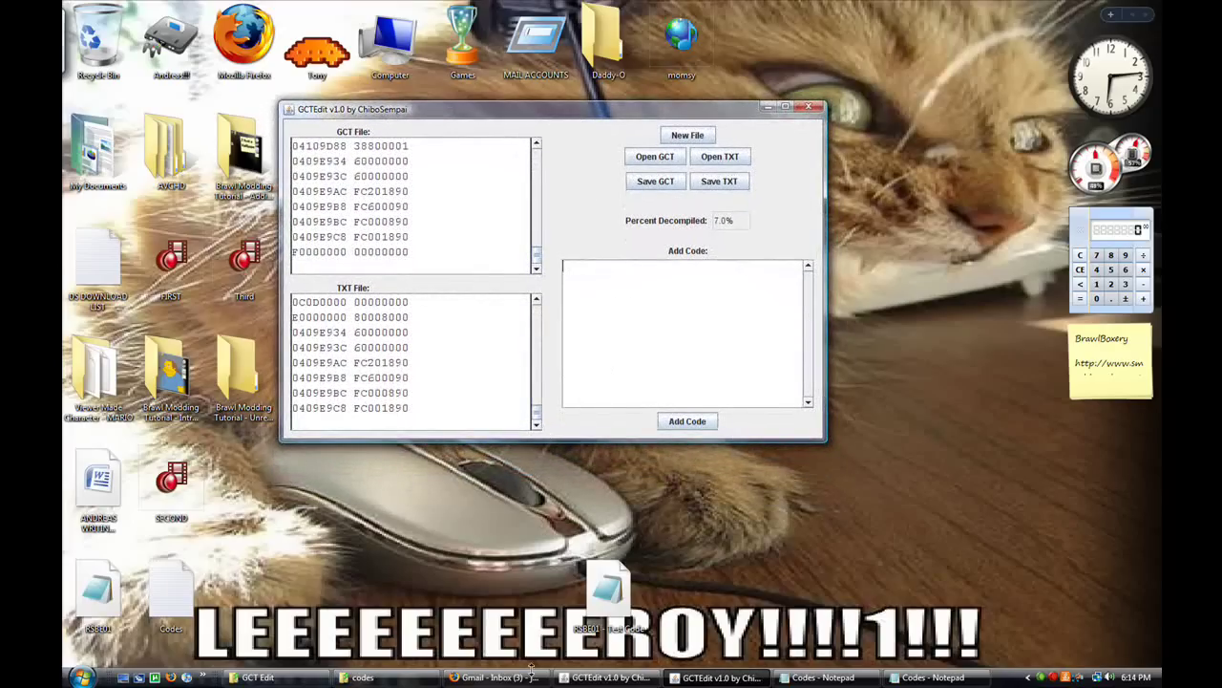
pyautogui.click(829, 682)
pyautogui.click(829, 681)
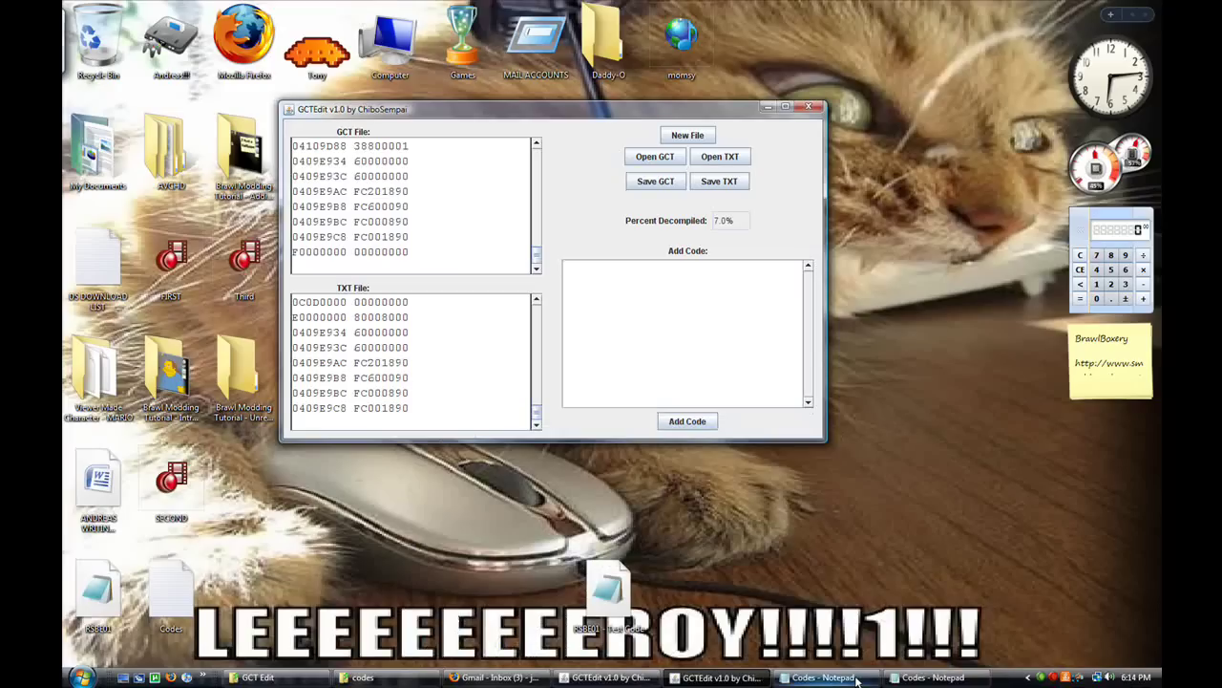
pyautogui.rightClick(871, 677)
pyautogui.click(895, 585)
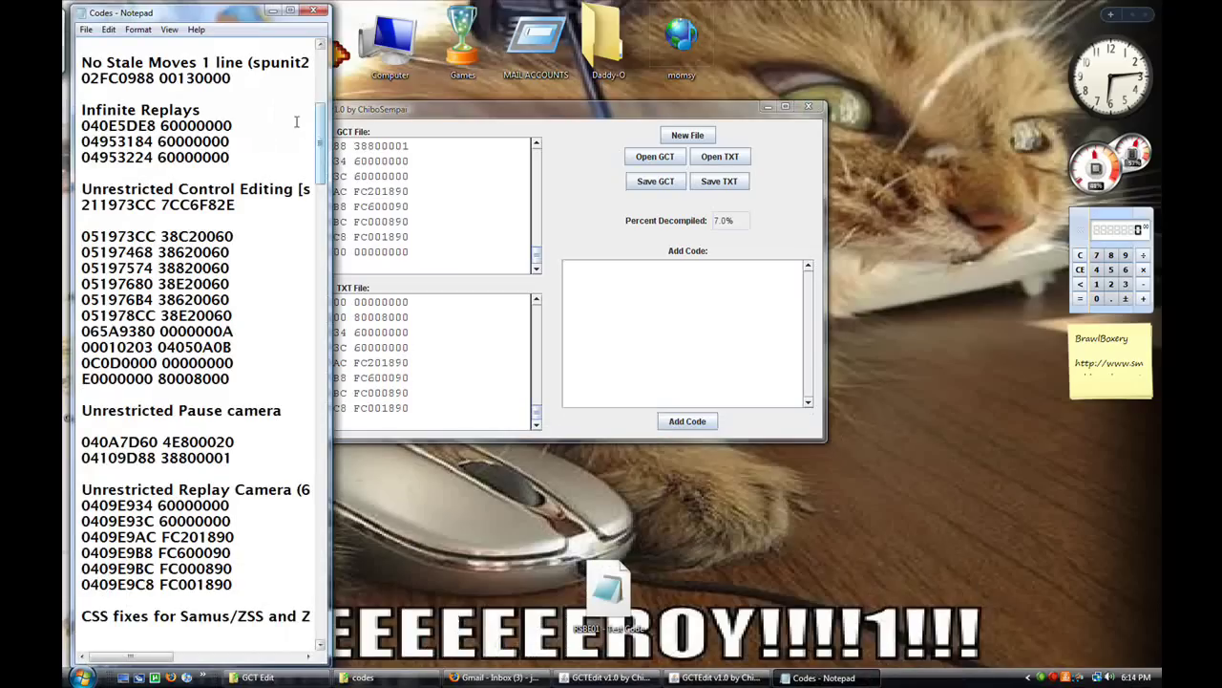
# Step: Copy the six lines of the "CSS fixes for Samus/ZSS" code from Notepad into GCTEdit's Add Code box
pyautogui.moveTo(323, 134); pyautogui.dragTo(323, 147)
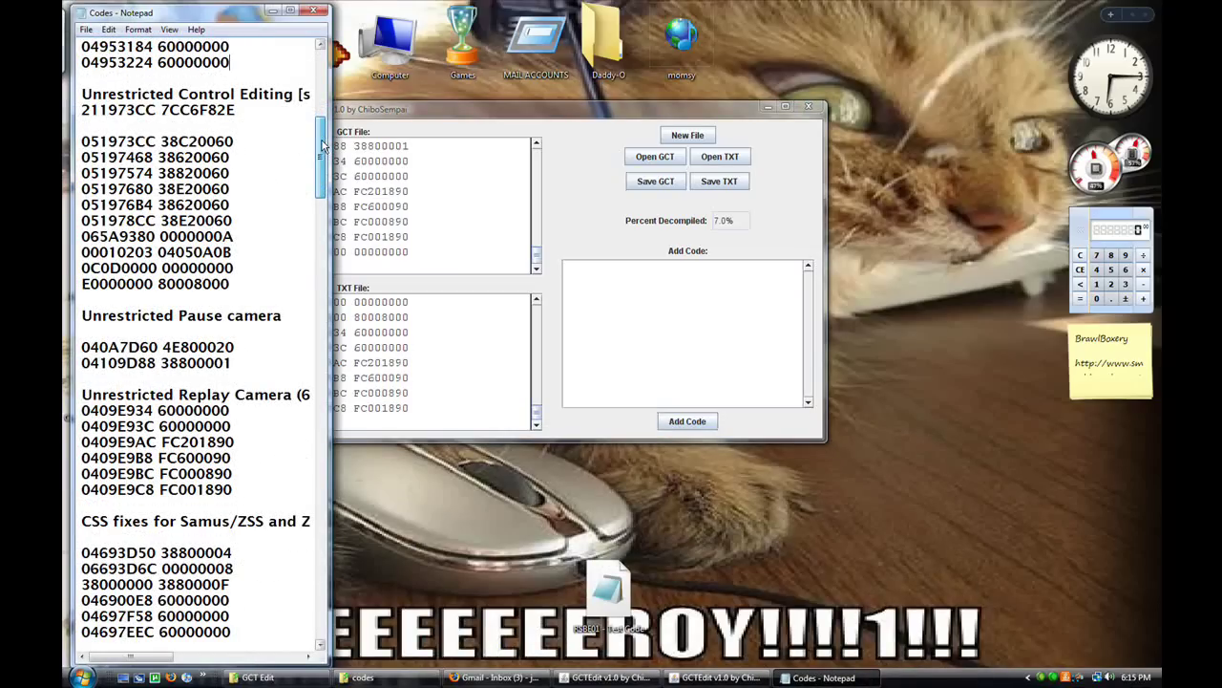
pyautogui.moveTo(330, 141); pyautogui.dragTo(338, 138)
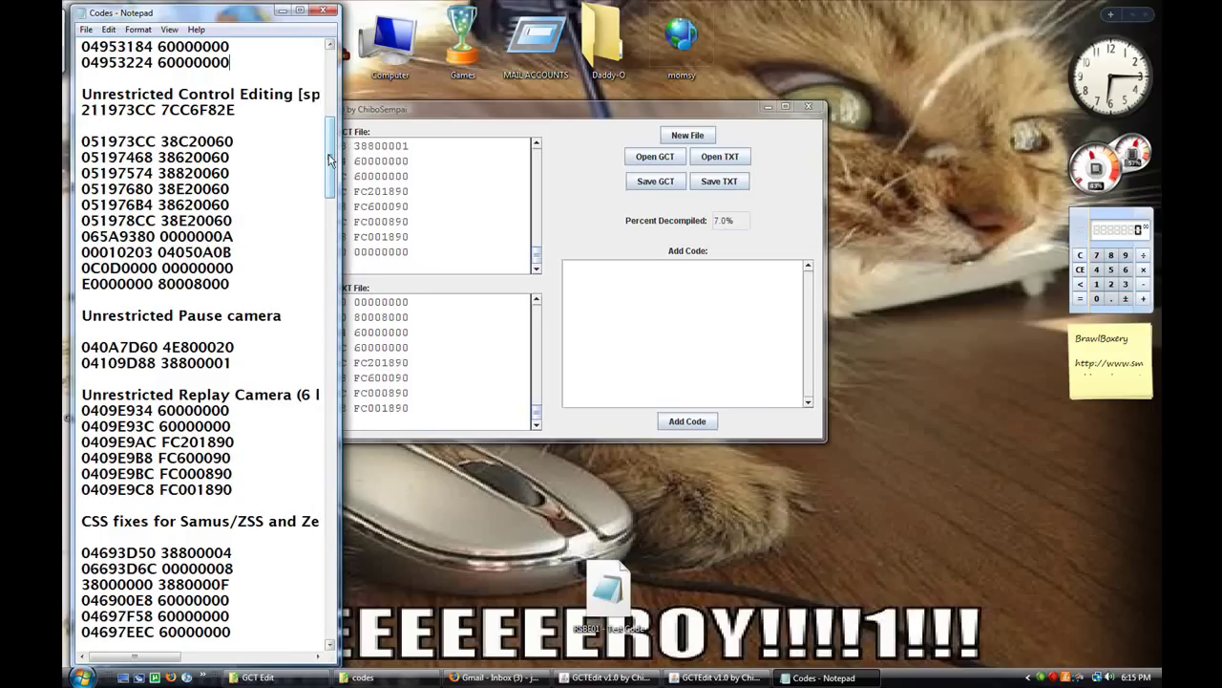
pyautogui.moveTo(328, 160); pyautogui.dragTo(326, 216)
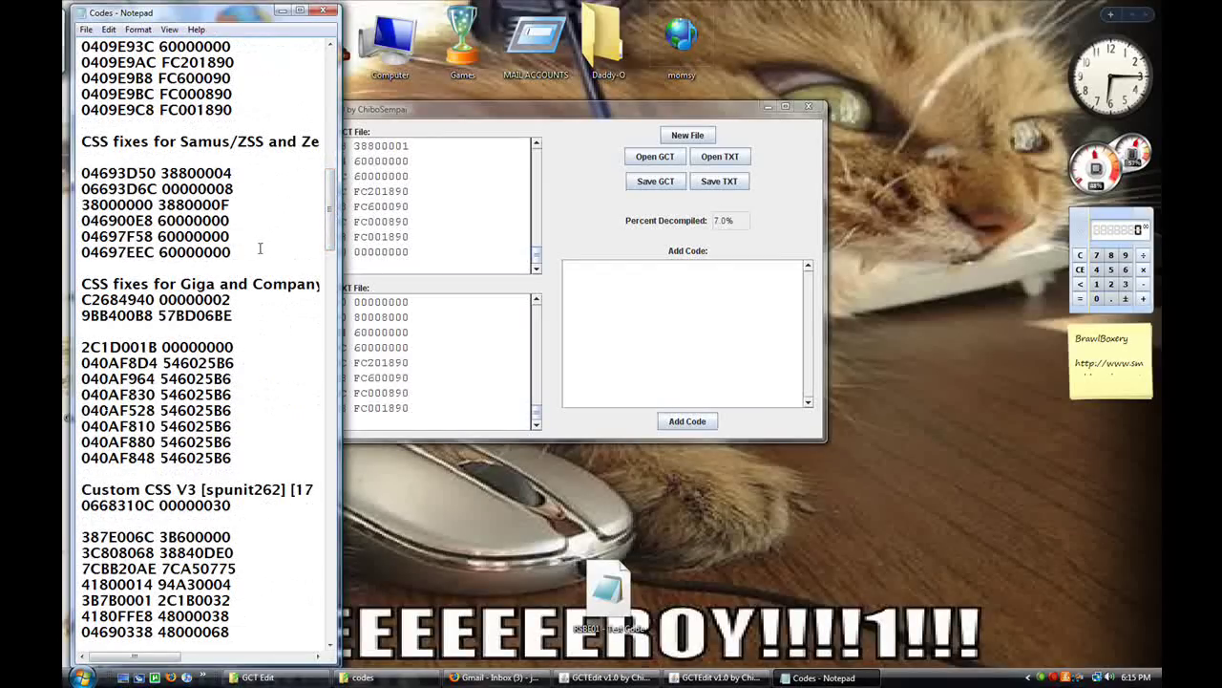
pyautogui.moveTo(254, 251); pyautogui.dragTo(77, 174)
pyautogui.hotkey('ctrl', 'c')
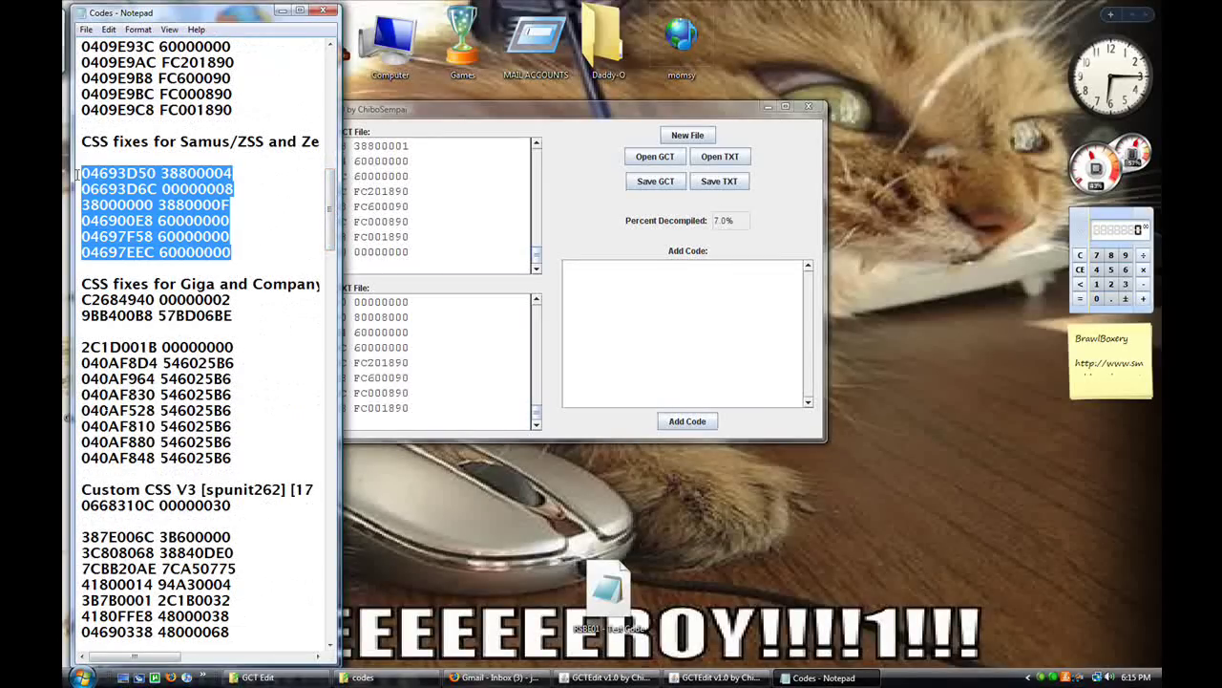
pyautogui.click(687, 346)
pyautogui.hotkey('ctrl', 'v')
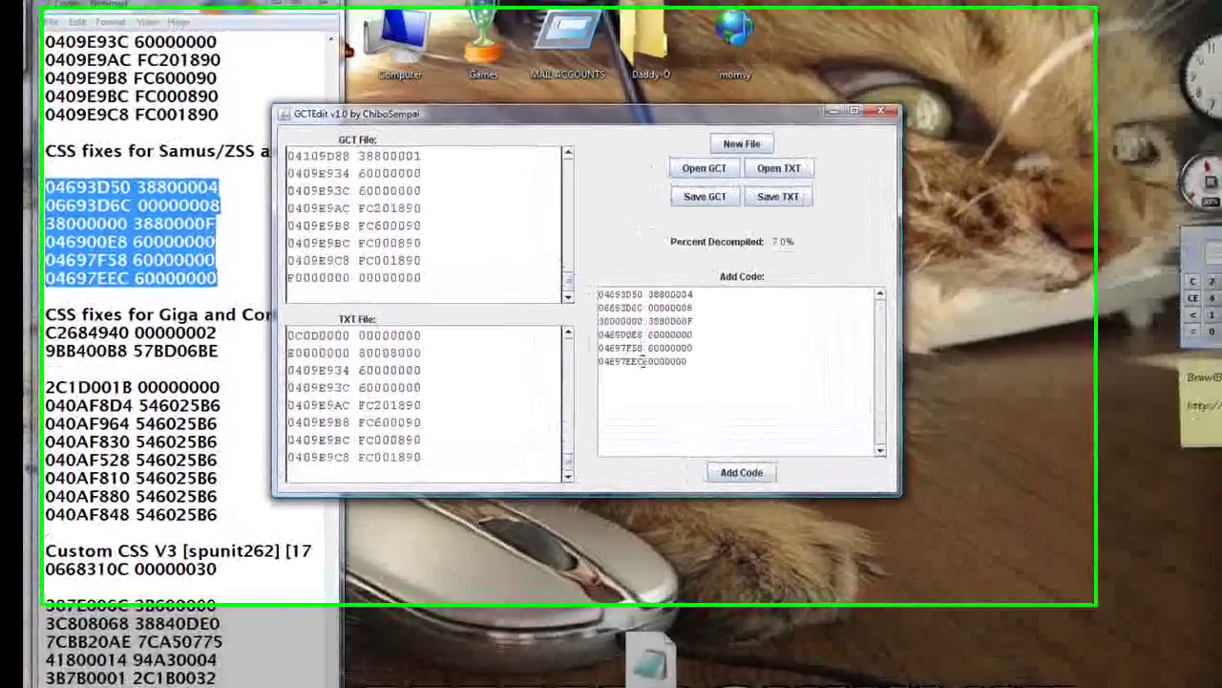
# Step: Remove the space between the two halves of each pasted Samus/ZSS code line
pyautogui.click(643, 361)
pyautogui.press('Delete')
pyautogui.press('Up')
pyautogui.press('Delete')
pyautogui.press('Up')
pyautogui.press('Delete')
pyautogui.press('Up')
pyautogui.press('Delete')
pyautogui.press('Up')
pyautogui.press('Delete')
pyautogui.press('Up')
pyautogui.press('Delete')
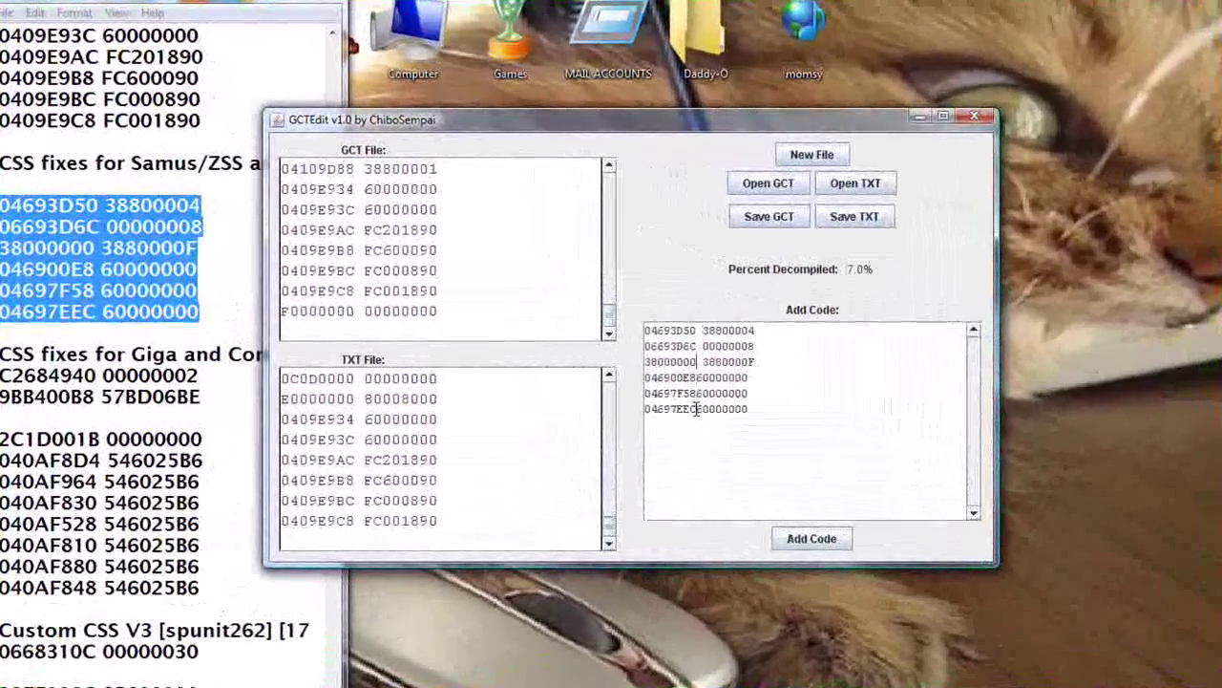
# Step: Join the Samus/ZSS code lines into one continuous string and add the code to the GCT file
pyautogui.press('End')
pyautogui.press('Down')
pyautogui.press('Down')
pyautogui.press('Down')
pyautogui.press('Down')
pyautogui.press('Down')
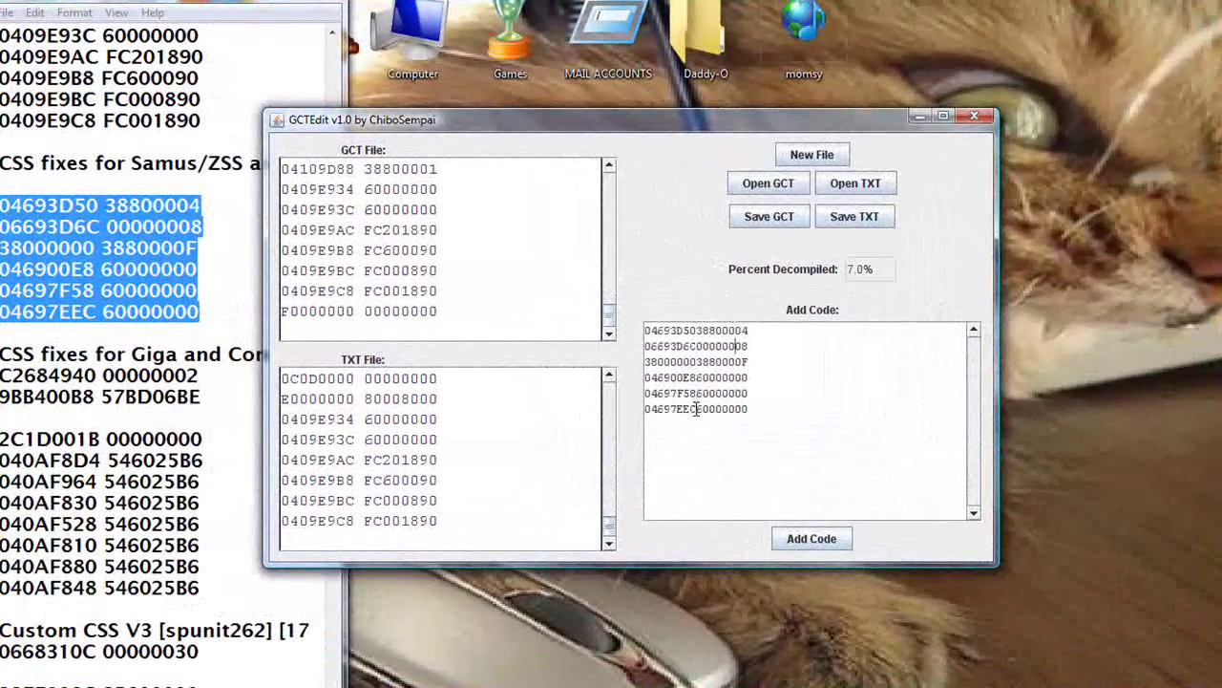
pyautogui.press('Delete')
pyautogui.press('Up')
pyautogui.press('Delete')
pyautogui.press('Up')
pyautogui.press('Delete')
pyautogui.press('Up')
pyautogui.press('Delete')
pyautogui.press('Up')
pyautogui.press('Delete')
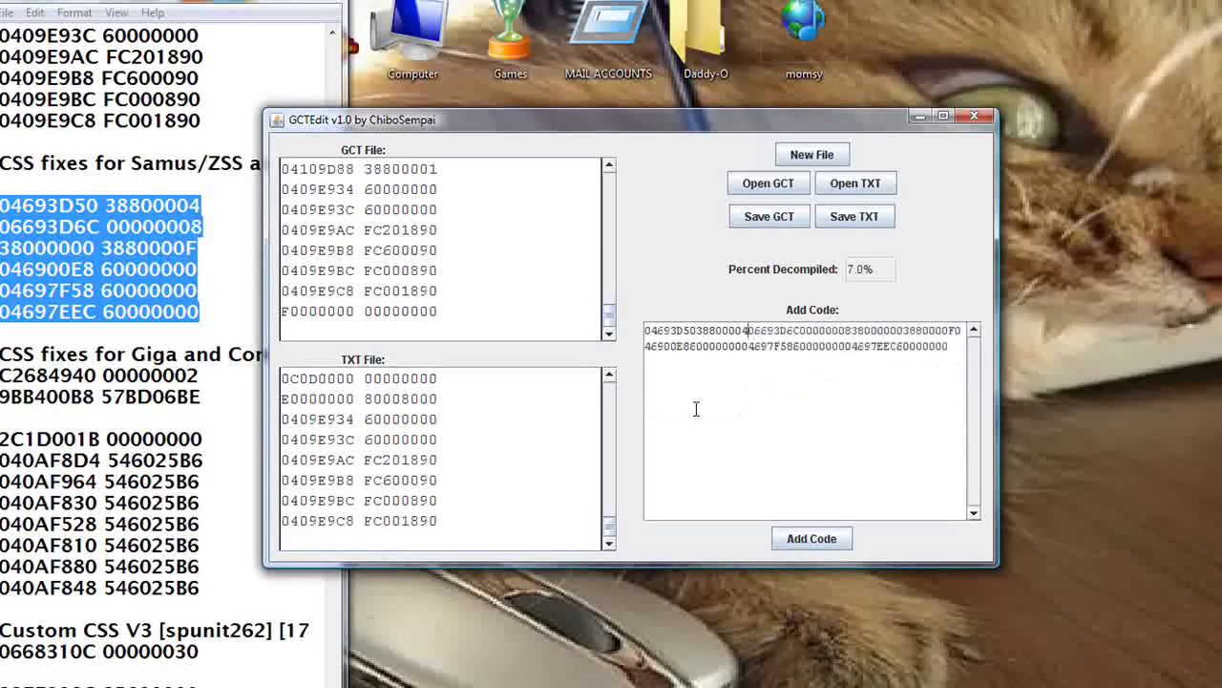
pyautogui.click(798, 538)
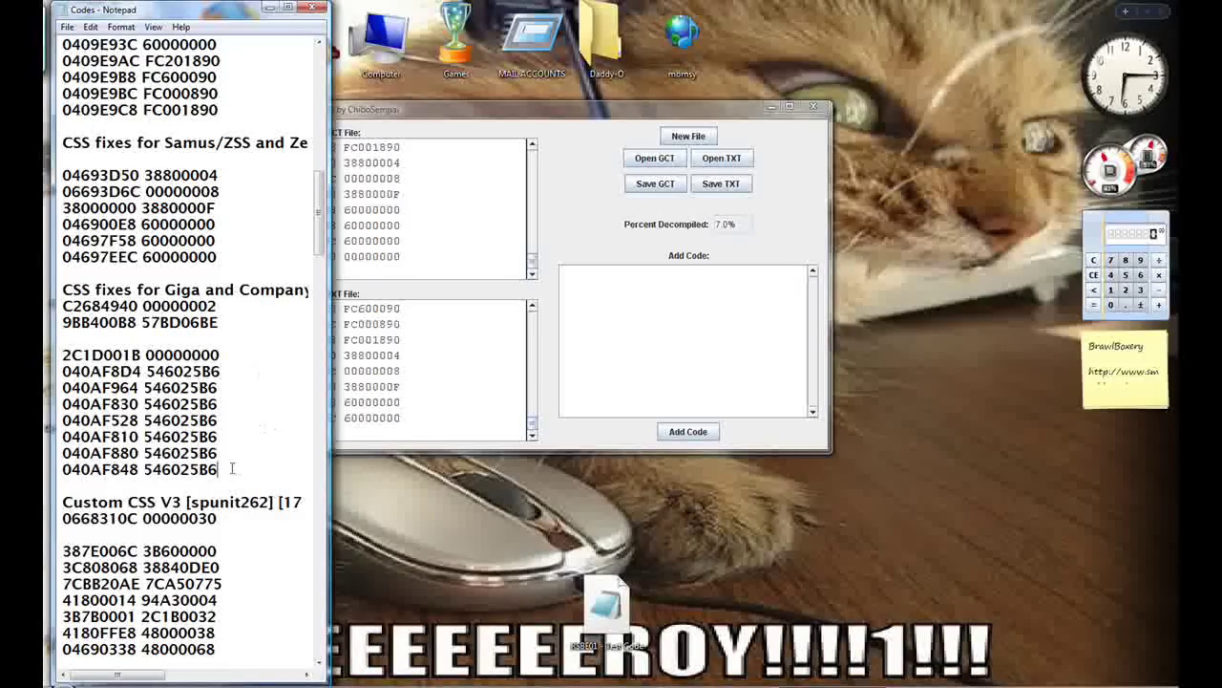
# Step: Copy the complete "CSS fixes for Giga and Company" code from Notepad into GCTEdit's Add Code box
pyautogui.moveTo(225, 570); pyautogui.dragTo(45, 468)
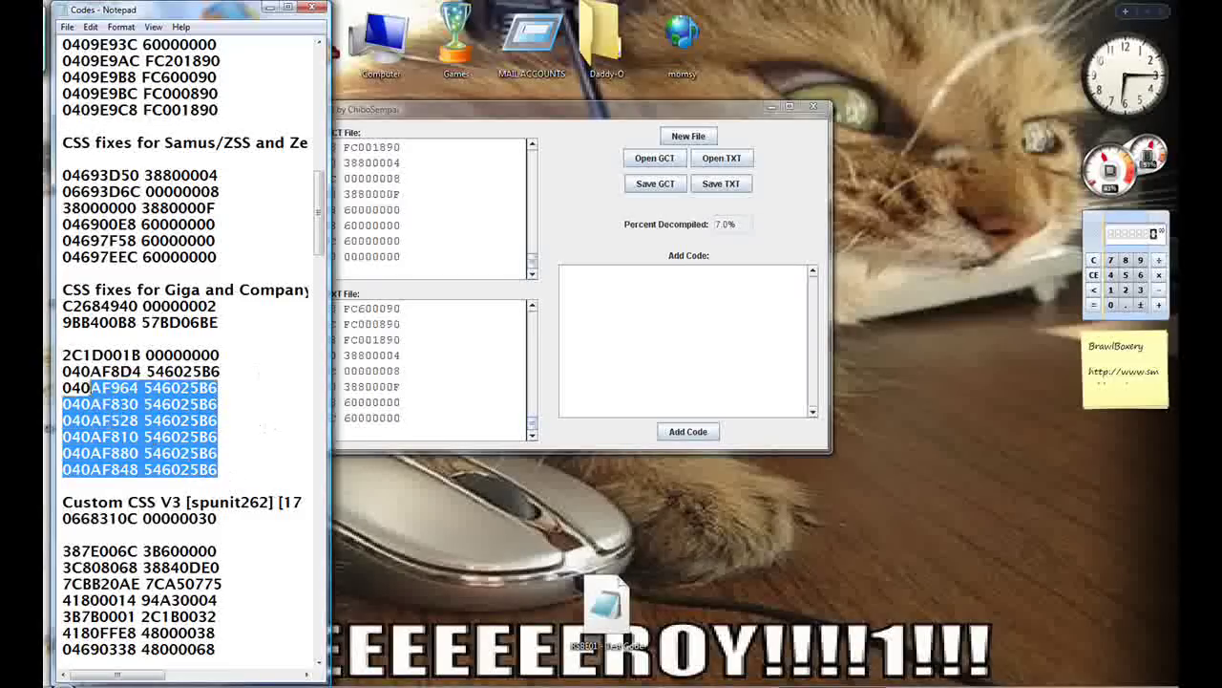
pyautogui.moveTo(91, 387); pyautogui.dragTo(62, 306)
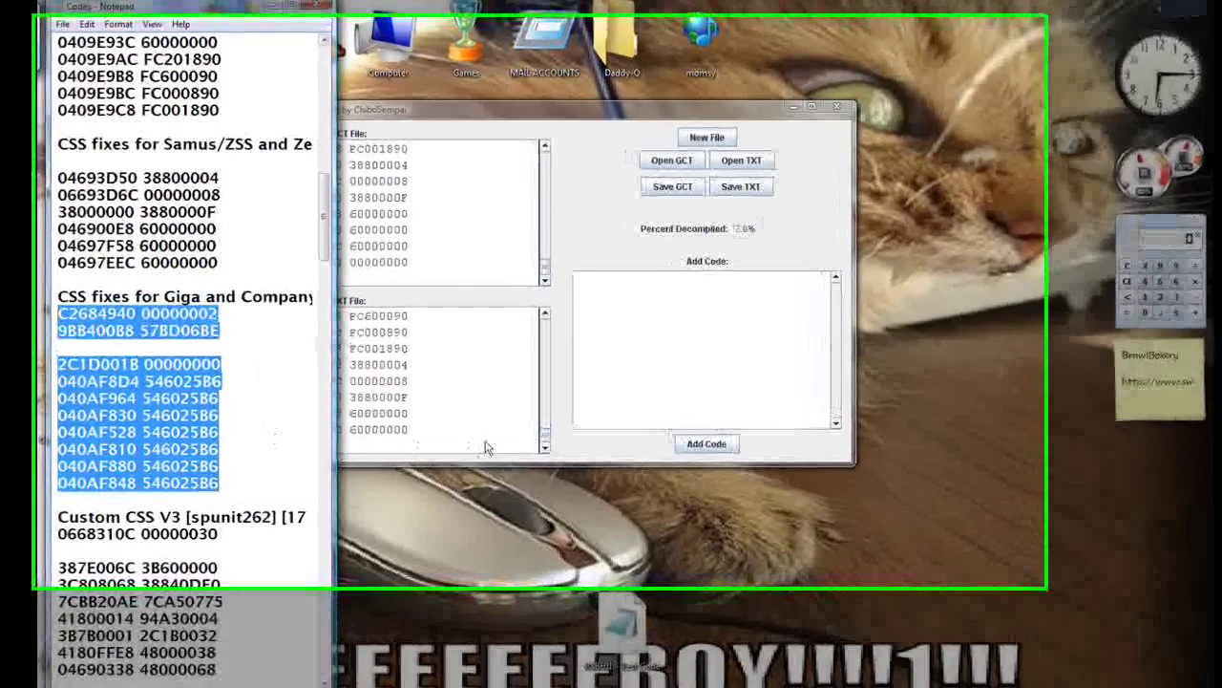
pyautogui.hotkey('ctrl', 'v')
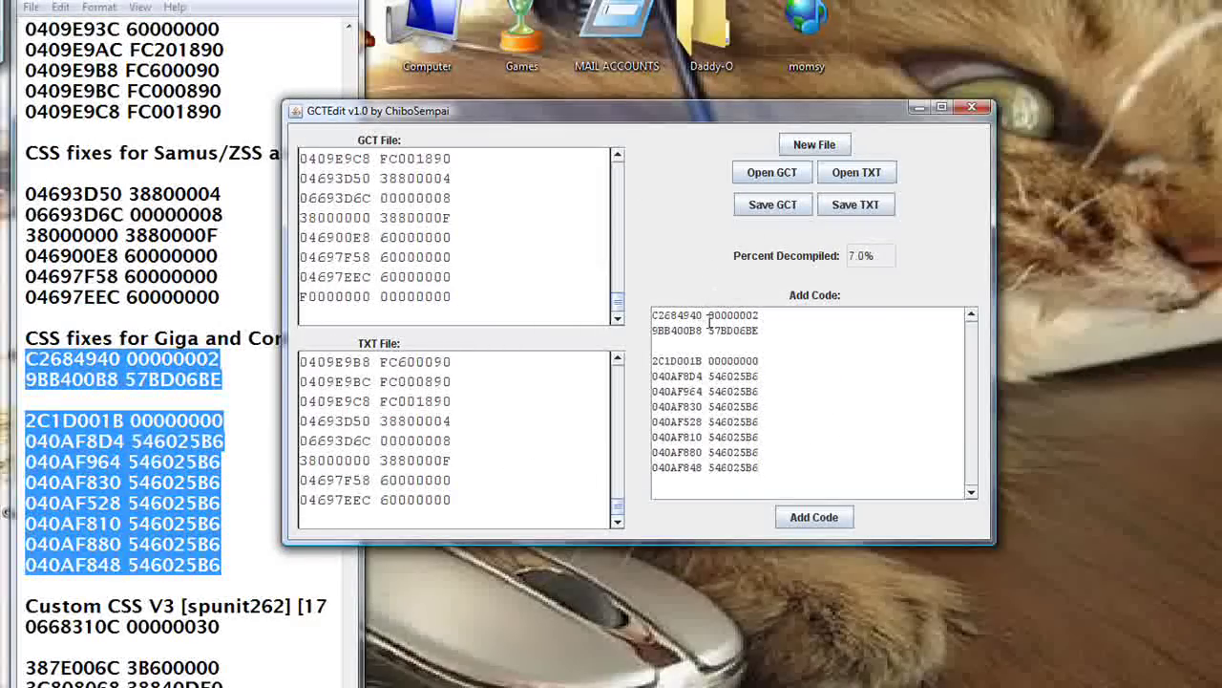
# Step: Remove the blank line and the space in the middle of each line of the Giga and Company code
pyautogui.press('Delete')
pyautogui.press('Down')
pyautogui.press('Delete')
pyautogui.press('Down')
pyautogui.press('Delete')
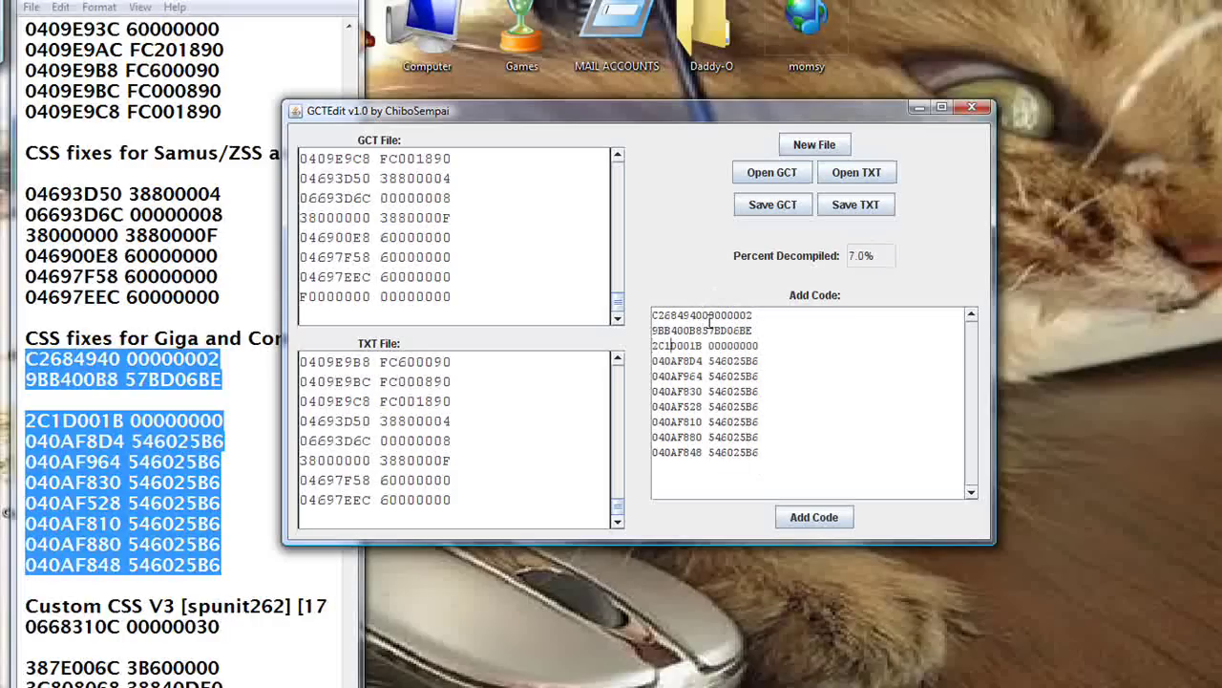
pyautogui.press('Delete')
pyautogui.press('Down')
pyautogui.press('Delete')
pyautogui.press('Down')
pyautogui.press('Delete')
pyautogui.press('Down')
pyautogui.press('Delete')
pyautogui.press('Down')
pyautogui.press('Delete')
pyautogui.press('Down')
pyautogui.press('Delete')
pyautogui.press('Down')
pyautogui.press('Delete')
pyautogui.press('Down')
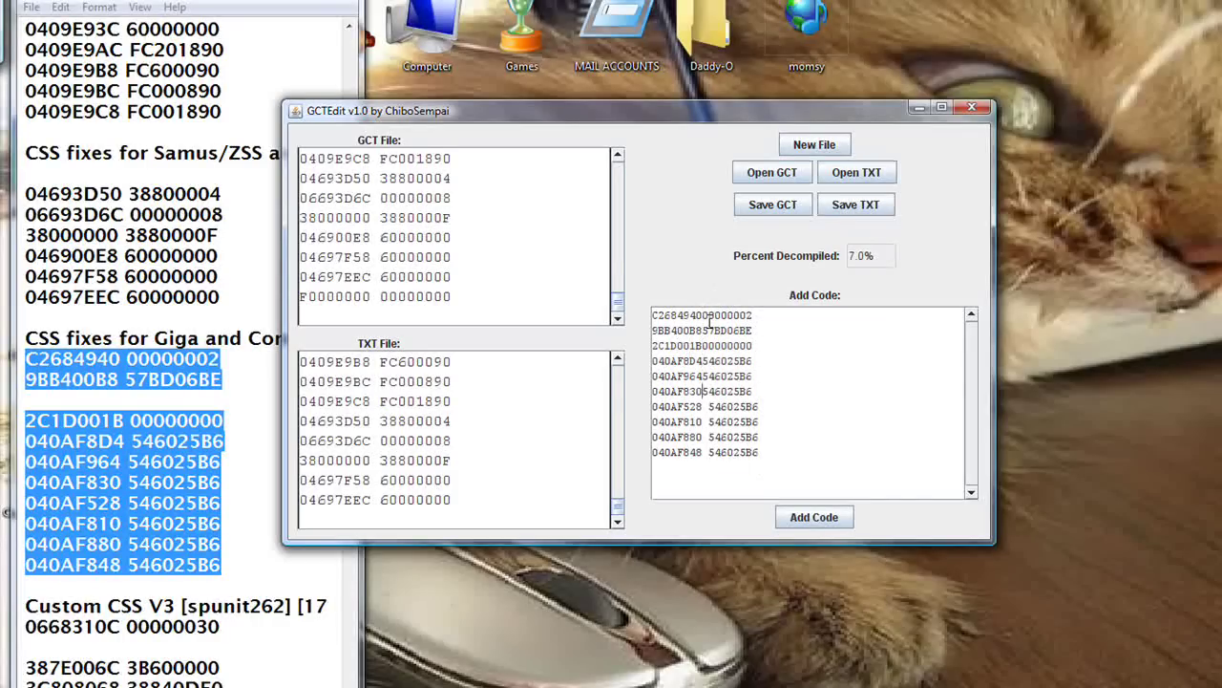
pyautogui.press('Delete')
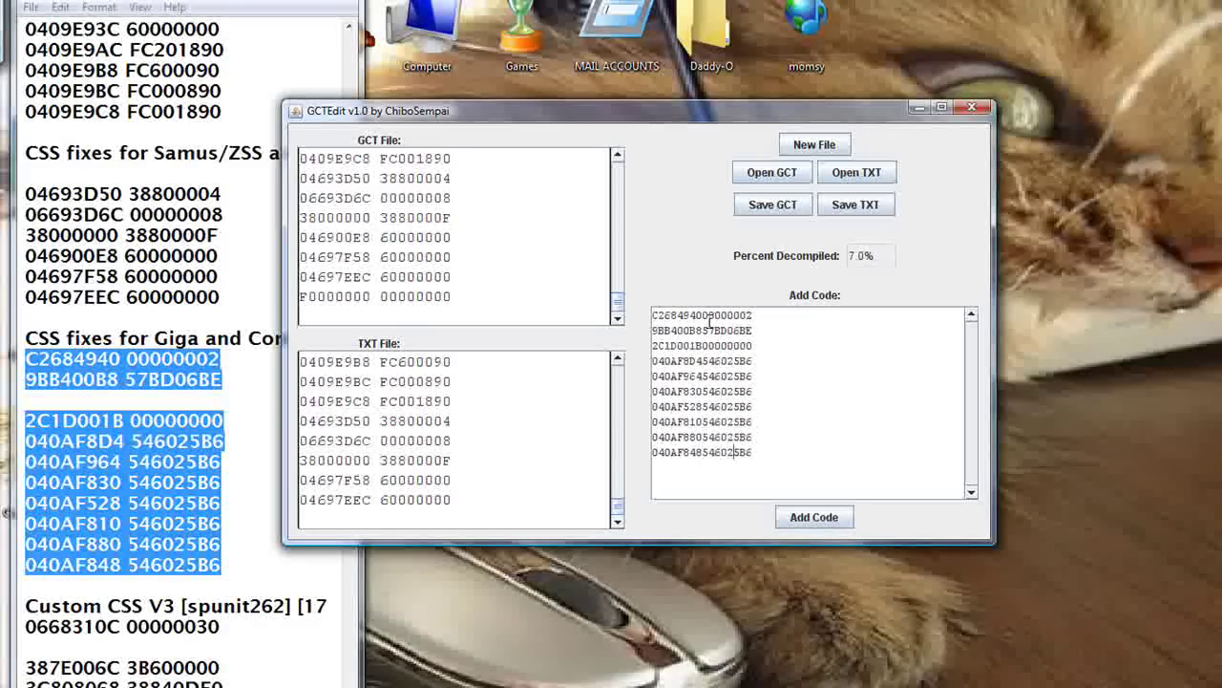
# Step: Join the Giga and Company code lines into one continuous string and add the code to the GCT file
pyautogui.press('Up')
pyautogui.press('Delete')
pyautogui.press('Up')
pyautogui.press('Delete')
pyautogui.press('Up')
pyautogui.press('Delete')
pyautogui.press('Up')
pyautogui.press('Delete')
pyautogui.press('Up')
pyautogui.press('Delete')
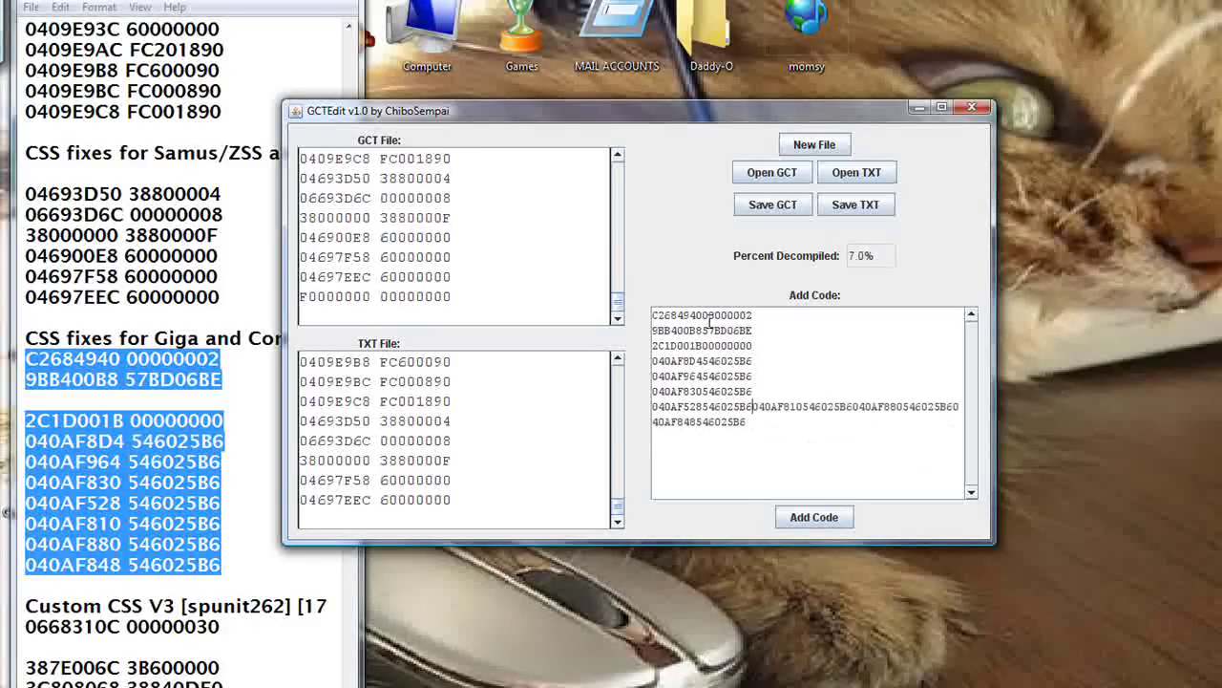
pyautogui.press('Up')
pyautogui.press('Delete')
pyautogui.press('Up')
pyautogui.press('Delete')
pyautogui.press('Up')
pyautogui.press('Delete')
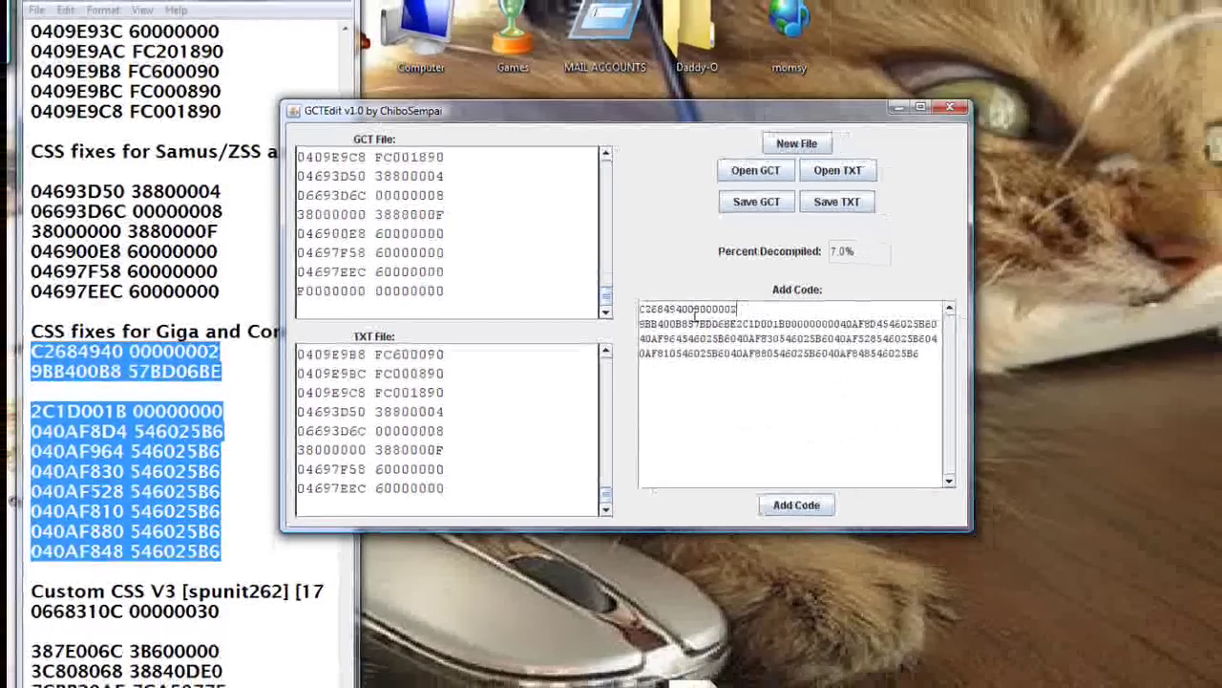
pyautogui.press('Delete')
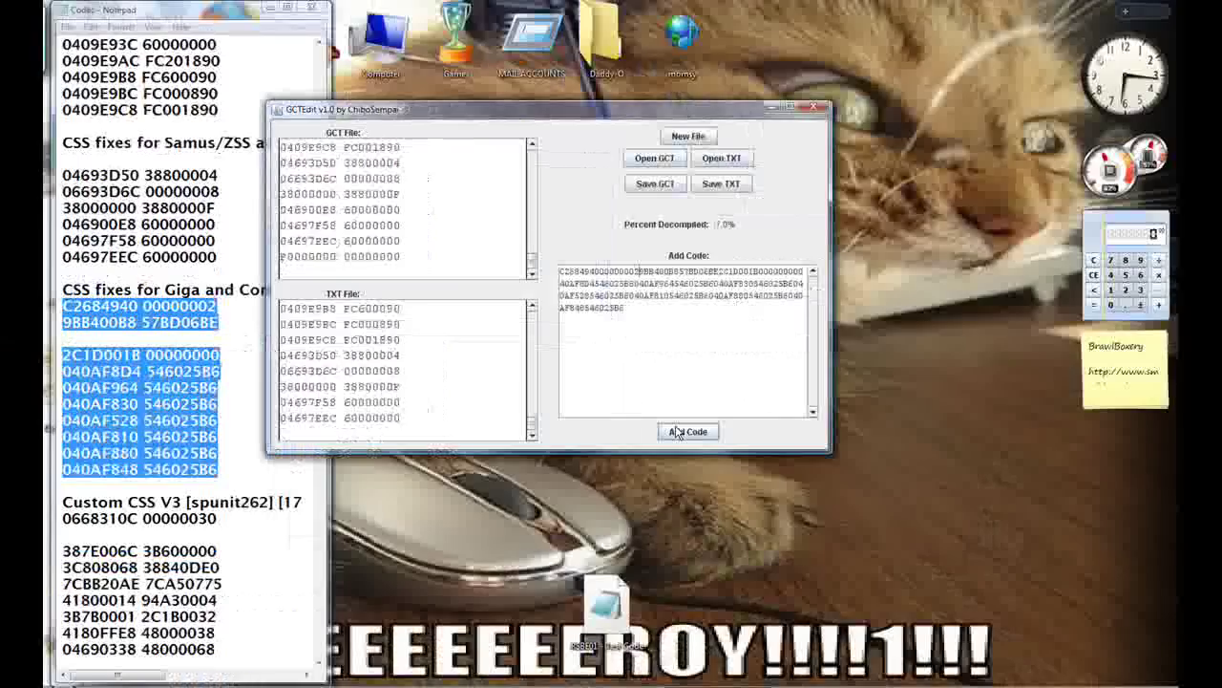
pyautogui.click(676, 432)
pyautogui.click(277, 550)
pyautogui.scroll(-1, 262, 527)
pyautogui.scroll(-3, 261, 527)
pyautogui.moveTo(320, 248); pyautogui.dragTo(320, 268)
pyautogui.click(233, 484)
pyautogui.moveTo(233, 484); pyautogui.dragTo(63, 175)
pyautogui.hotkey('ctrl', 'c')
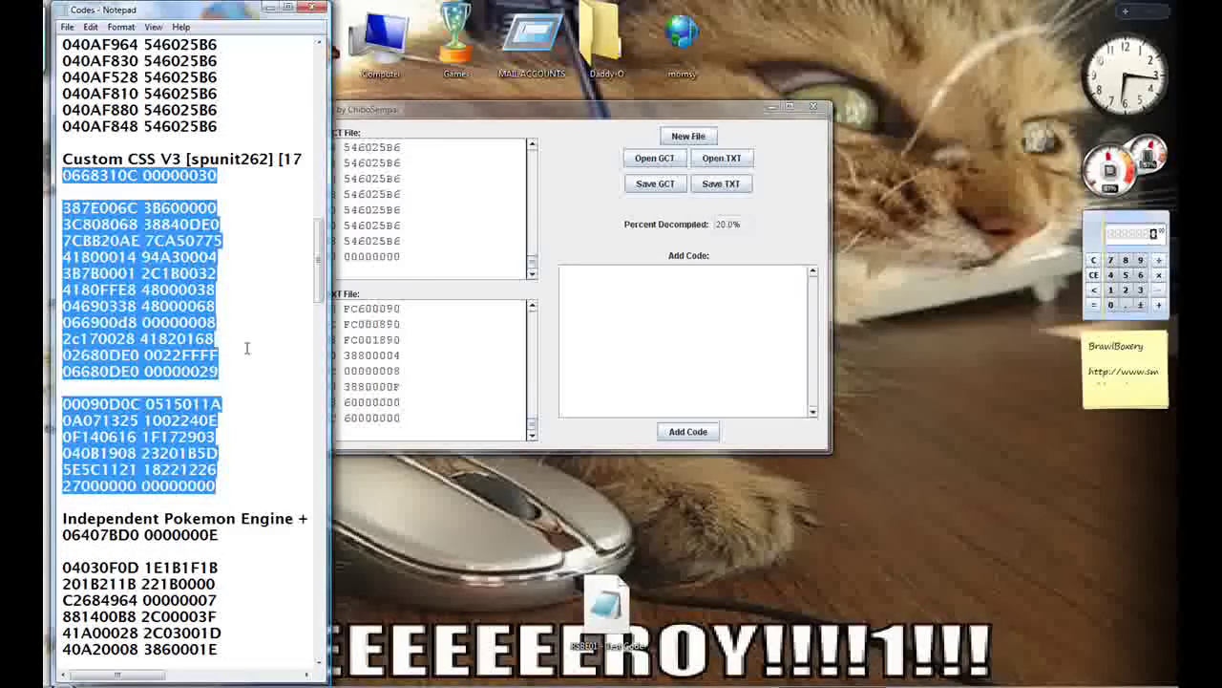
pyautogui.click(628, 347)
pyautogui.hotkey('ctrl', 'v')
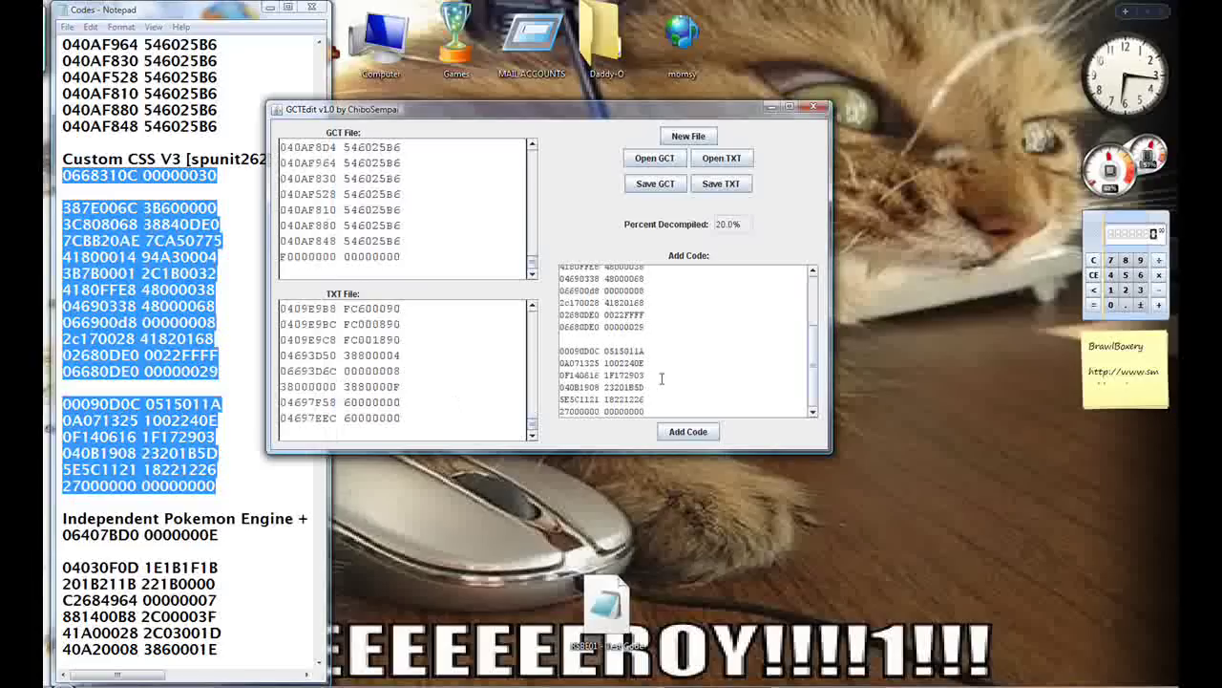
# Step: Remove the blank lines and the space in the middle of each line of the Custom CSS V3 code
pyautogui.click(600, 411)
pyautogui.press('Delete')
pyautogui.press('Up')
pyautogui.press('Delete')
pyautogui.press('Up')
pyautogui.press('Delete')
pyautogui.press('Up')
pyautogui.press('Delete')
pyautogui.press('Up')
pyautogui.press('Delete')
pyautogui.press('Up')
pyautogui.press('Delete')
pyautogui.press('Home')
pyautogui.press('BackSpace')
pyautogui.press('Right')
pyautogui.press('Right')
pyautogui.press('Right')
pyautogui.press('Right')
pyautogui.press('Right')
pyautogui.press('Right')
pyautogui.press('Right')
pyautogui.press('Right')
pyautogui.press('Delete')
pyautogui.press('Up')
pyautogui.press('Delete')
pyautogui.press('Up')
pyautogui.press('Delete')
pyautogui.press('Up')
pyautogui.press('Delete')
pyautogui.press('Up')
pyautogui.press('Delete')
pyautogui.press('Up')
pyautogui.press('Delete')
pyautogui.press('Up')
pyautogui.press('Delete')
pyautogui.press('Up')
pyautogui.press('Delete')
pyautogui.press('Up')
pyautogui.press('Delete')
pyautogui.press('Up')
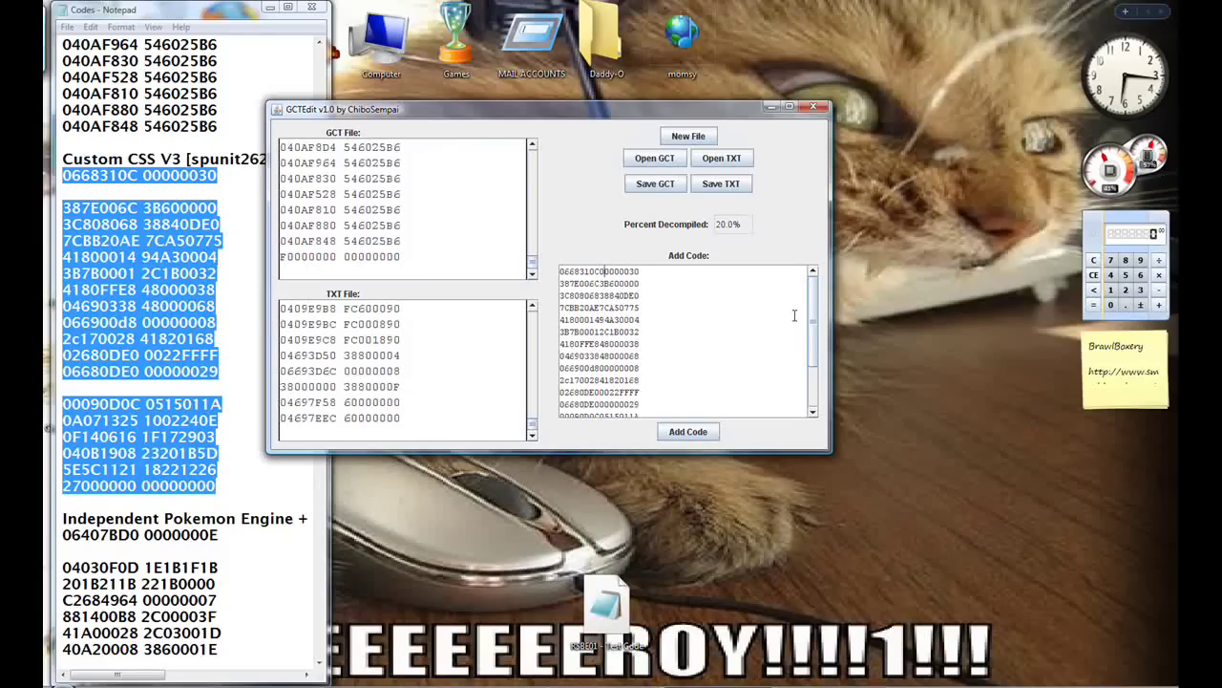
# Step: Join the Custom CSS V3 code lines into one continuous string and add the code to the GCT file
pyautogui.moveTo(813, 330); pyautogui.dragTo(812, 396)
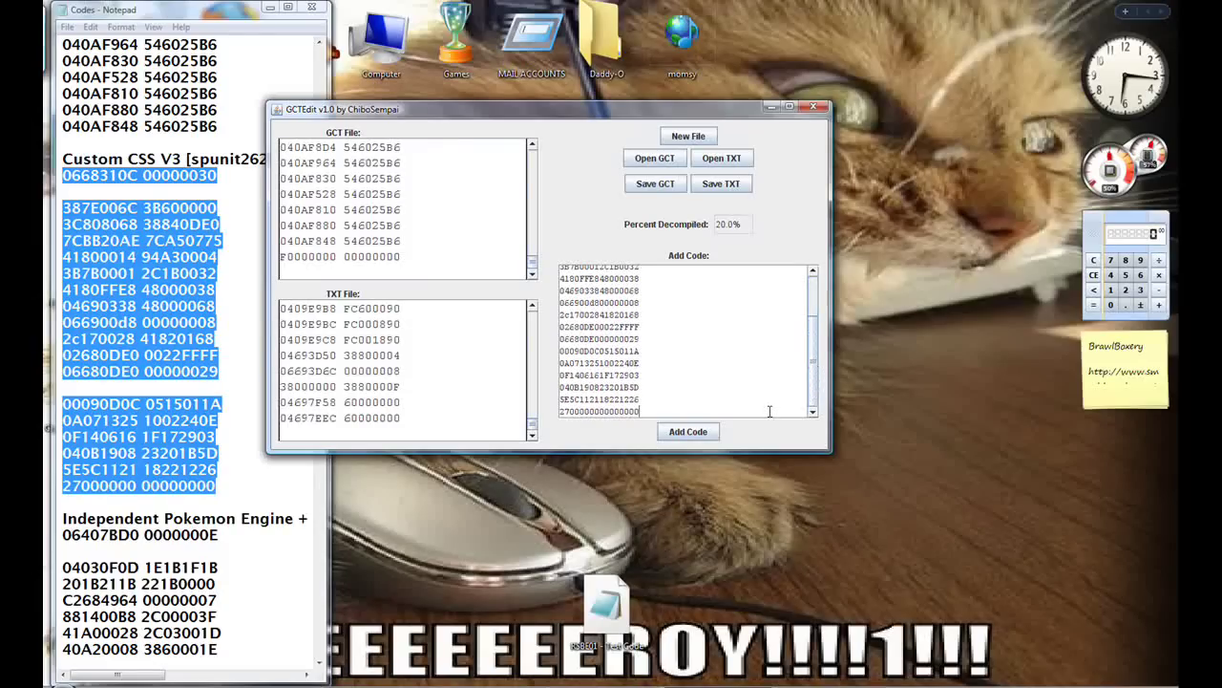
pyautogui.press('Up')
pyautogui.press('Delete')
pyautogui.press('Up')
pyautogui.press('Delete')
pyautogui.press('Up')
pyautogui.press('Up')
pyautogui.press('Delete')
pyautogui.press('Up')
pyautogui.press('Delete')
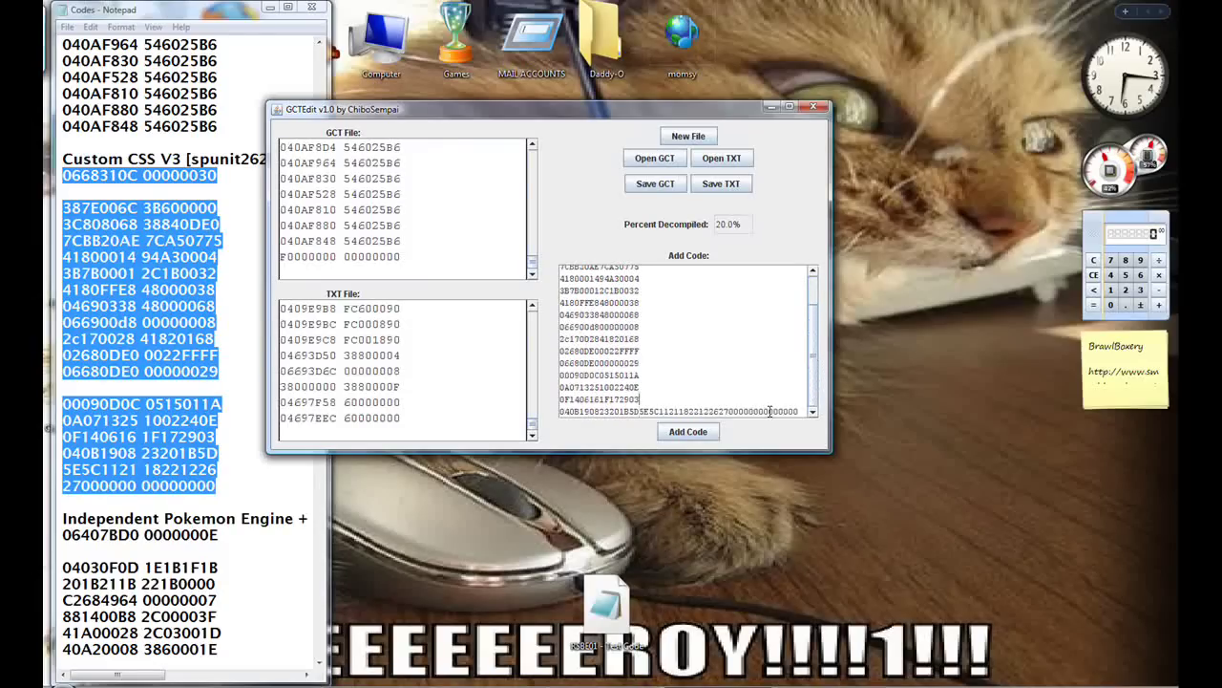
pyautogui.press('Up')
pyautogui.press('Delete')
pyautogui.press('Up')
pyautogui.press('Delete')
pyautogui.press('Up')
pyautogui.press('Delete')
pyautogui.press('Up')
pyautogui.press('Delete')
pyautogui.press('Up')
pyautogui.press('Delete')
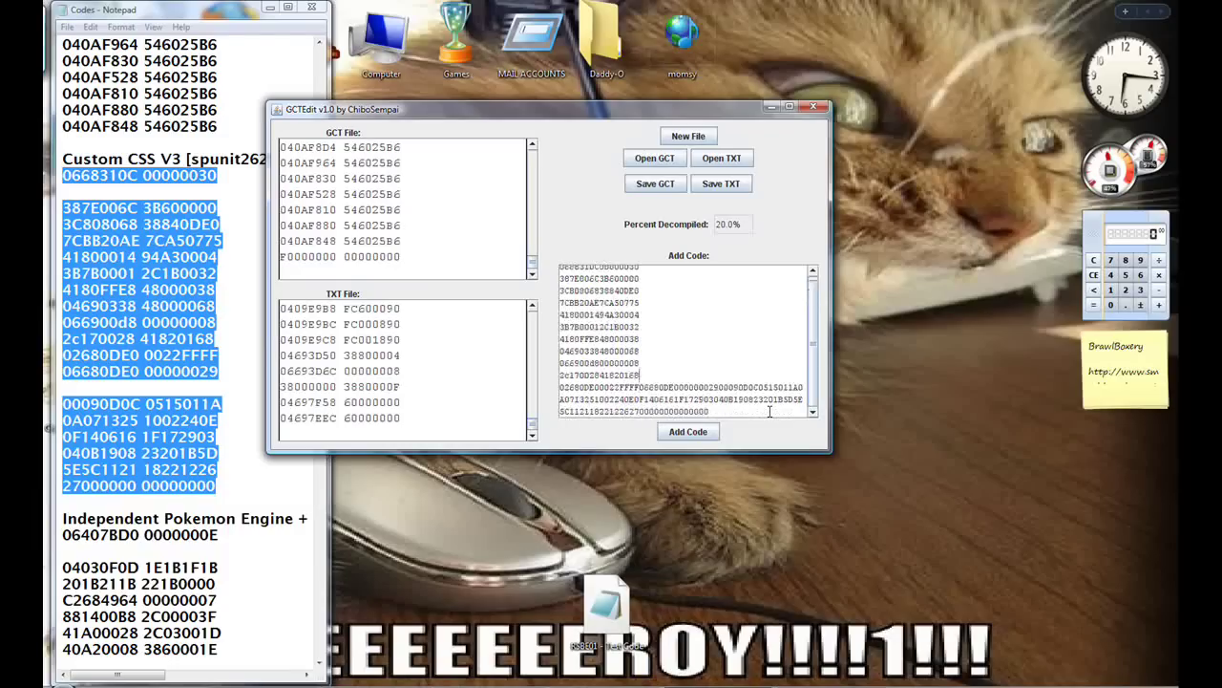
pyautogui.press('Up')
pyautogui.press('Delete')
pyautogui.press('Up')
pyautogui.press('Delete')
pyautogui.press('Up')
pyautogui.press('Delete')
pyautogui.press('Up')
pyautogui.press('Delete')
pyautogui.press('Up')
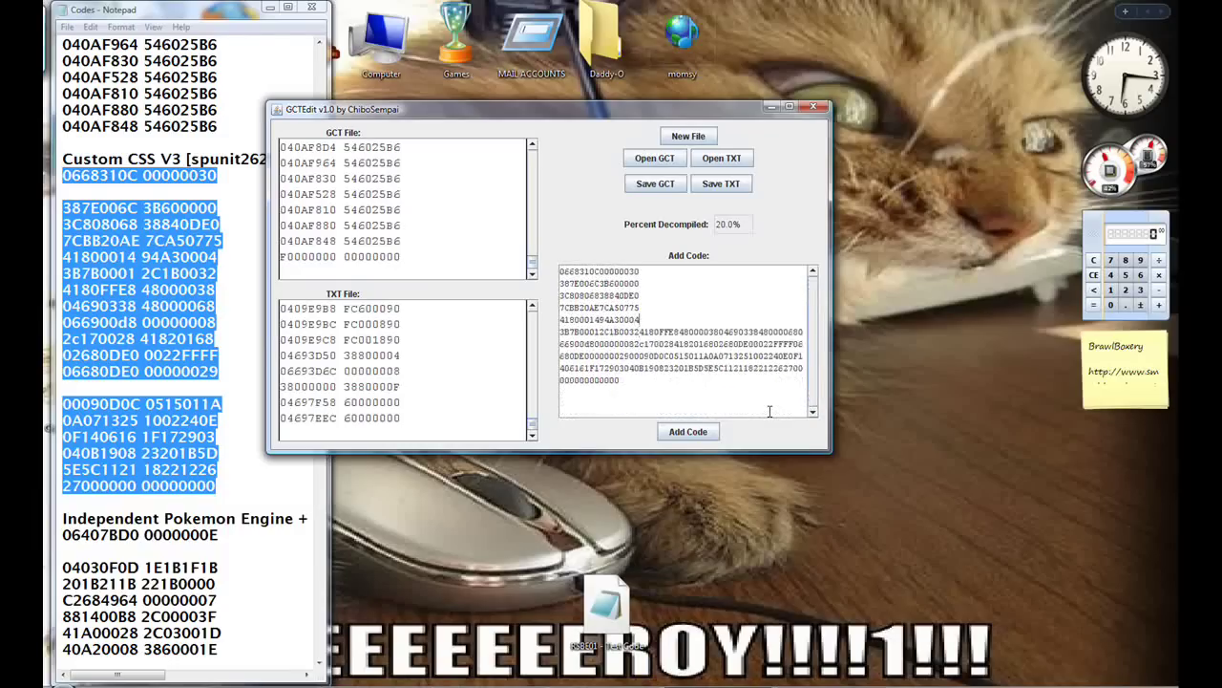
pyautogui.press('Delete')
pyautogui.press('Up')
pyautogui.press('Delete')
pyautogui.press('Up')
pyautogui.press('Delete')
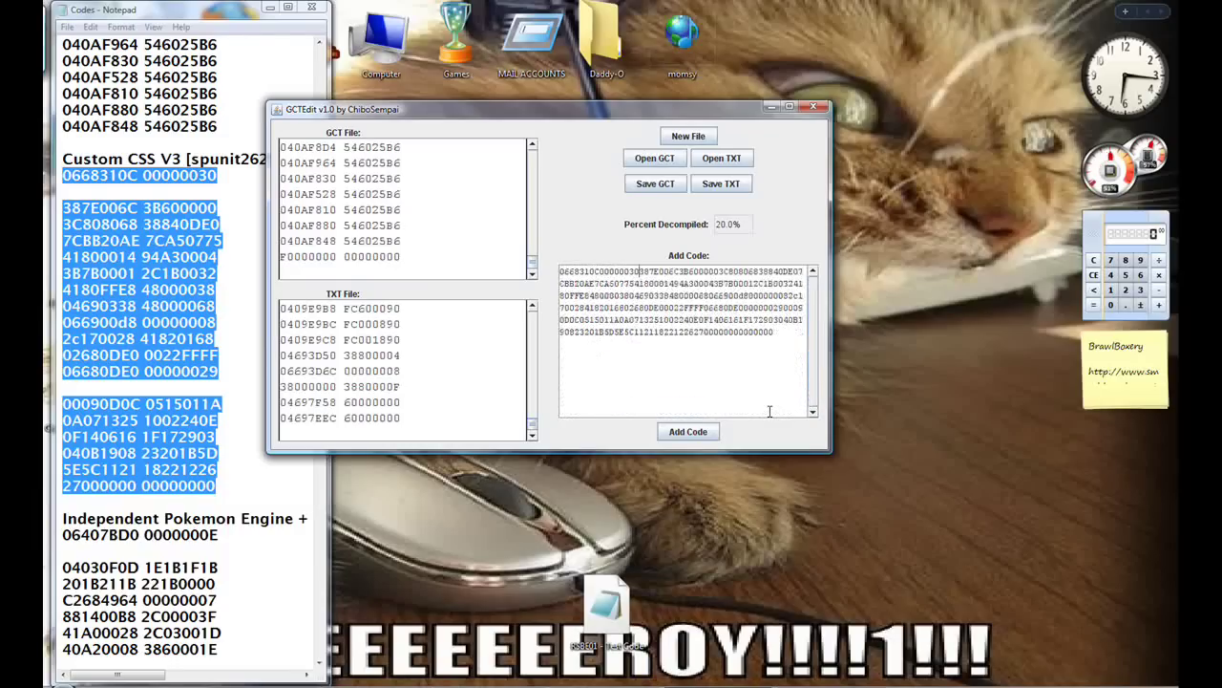
pyautogui.click(687, 437)
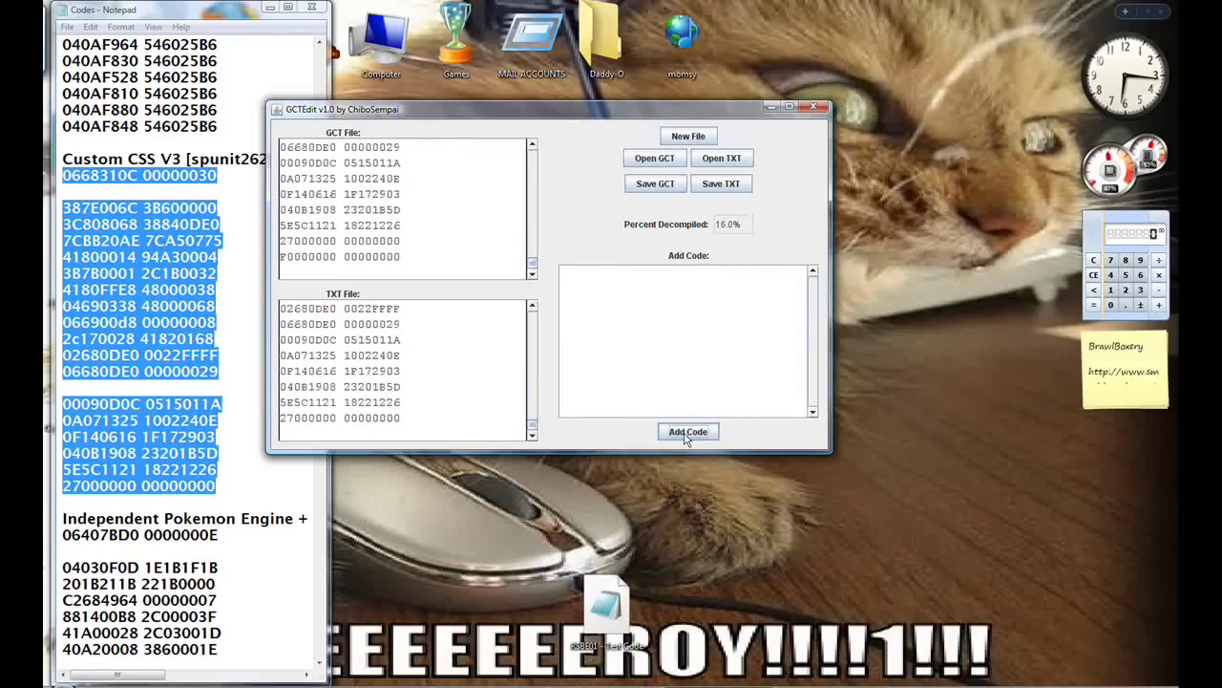
# Step: Copy the complete Independent Pokemon Engine code, from 06407BD0 0000000E to 987400B8 00000000, from Notepad into GCTEdit's Add Code box
pyautogui.click(246, 488)
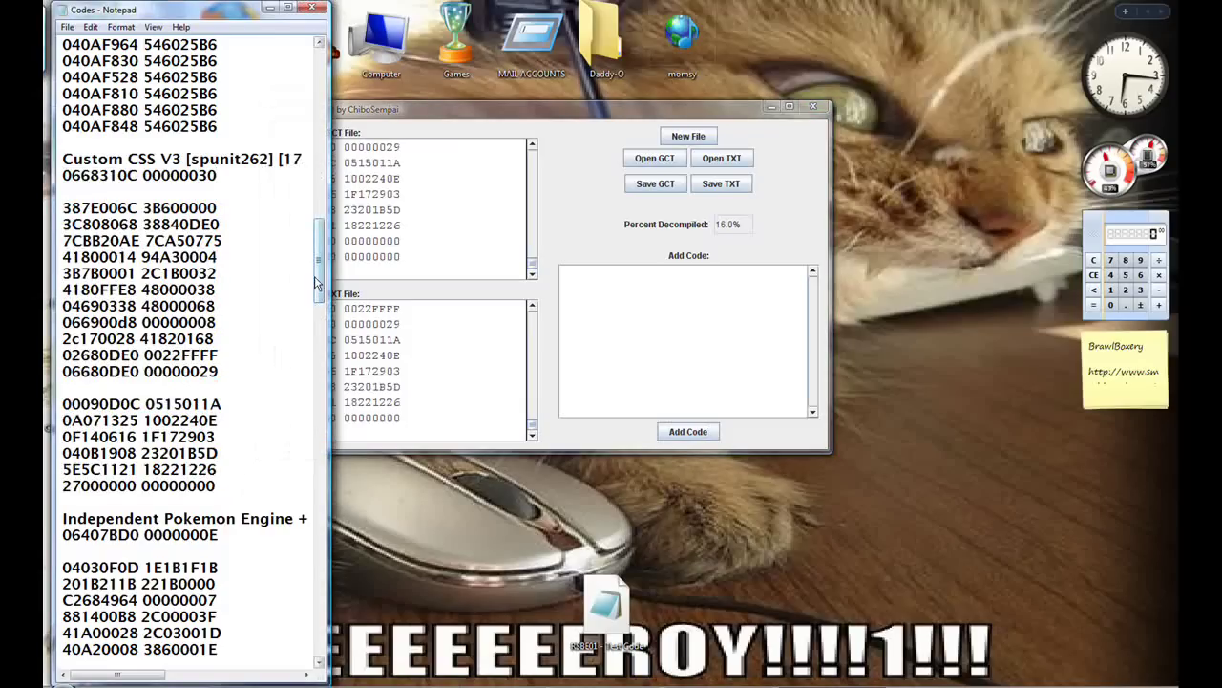
pyautogui.moveTo(319, 283); pyautogui.dragTo(316, 314)
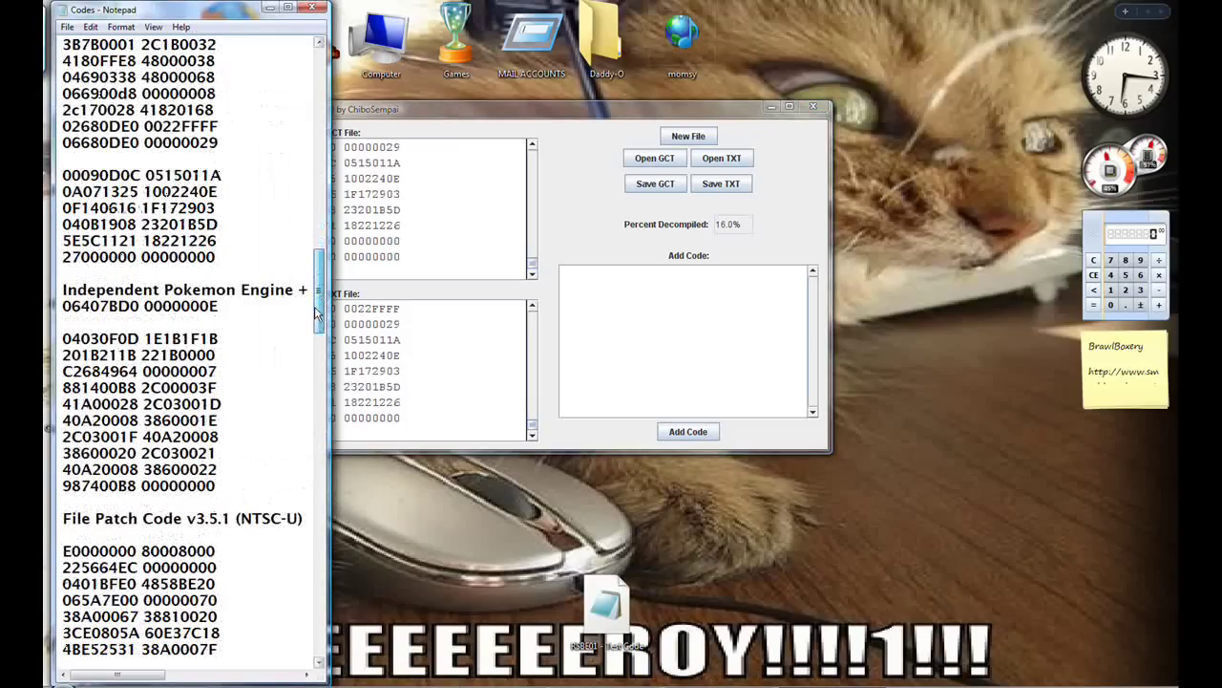
pyautogui.moveTo(316, 313); pyautogui.dragTo(318, 310)
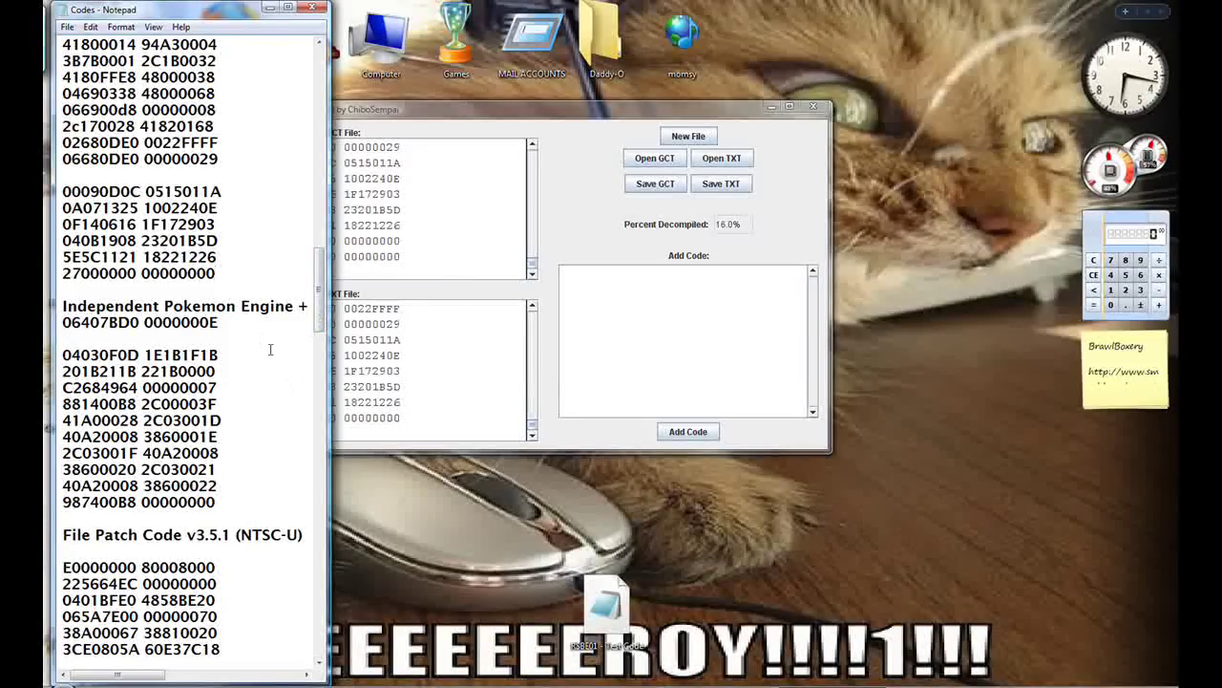
pyautogui.moveTo(227, 499); pyautogui.dragTo(63, 321)
pyautogui.hotkey('ctrl', 'c')
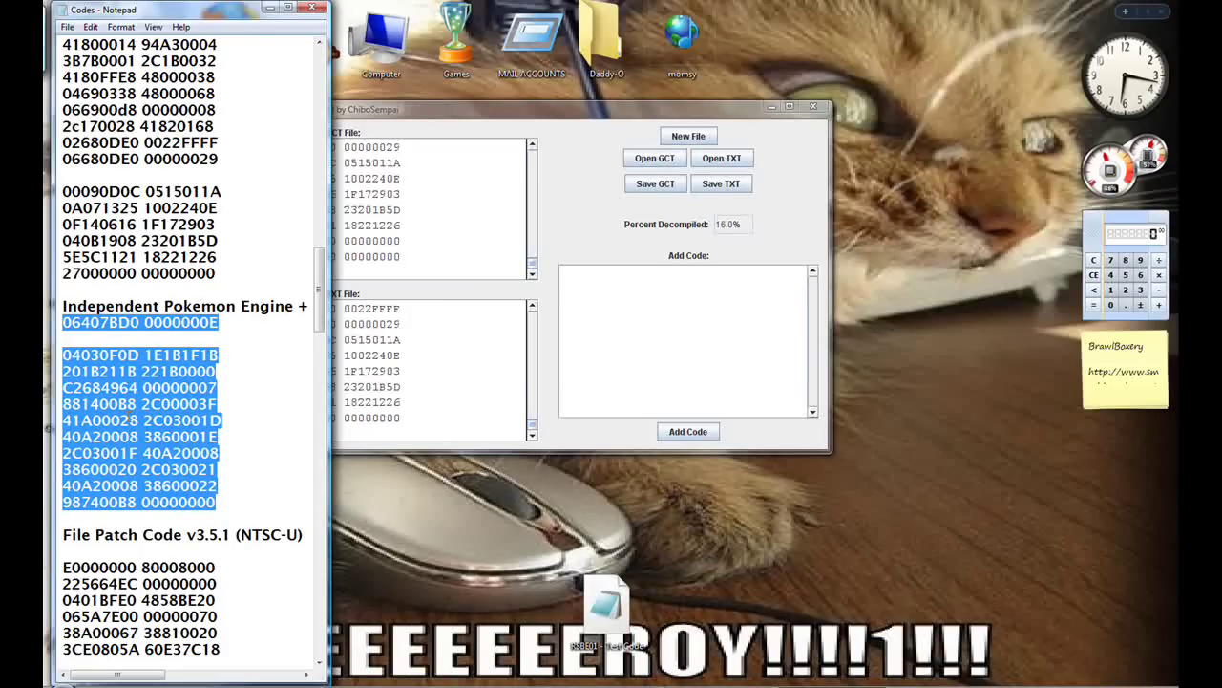
pyautogui.click(598, 363)
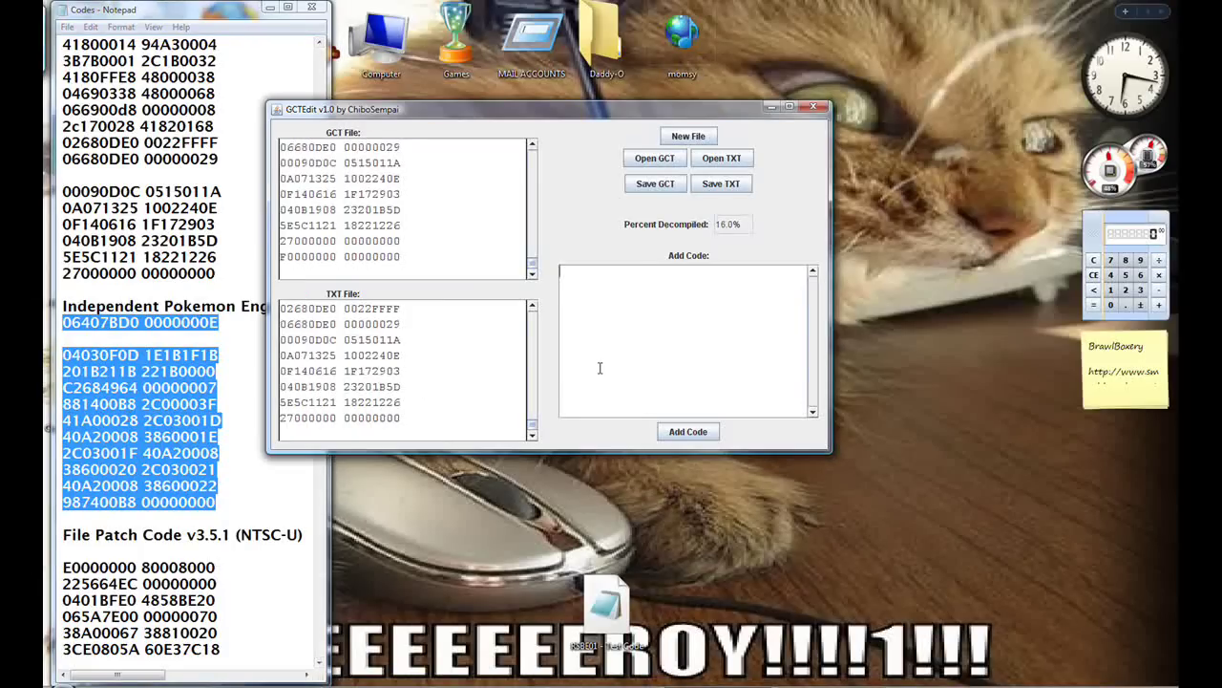
pyautogui.hotkey('ctrl', 'v')
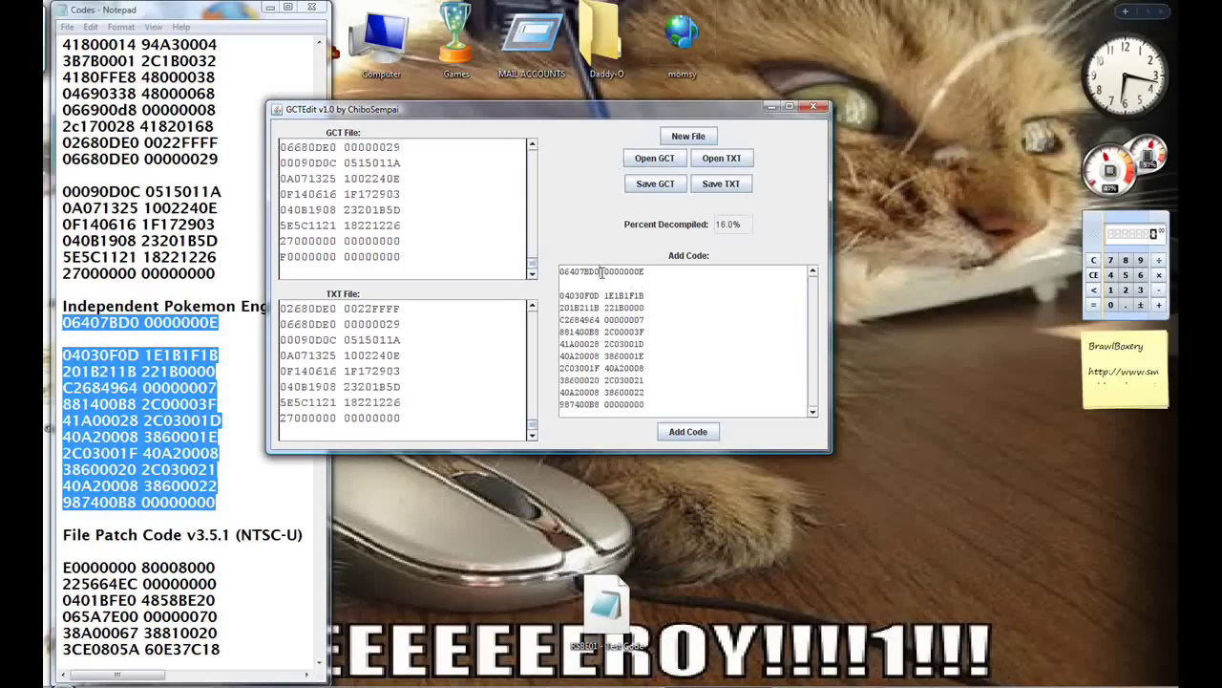
# Step: Remove the blank line and the space in the middle of each line of the Independent Pokemon Engine code
pyautogui.press('Delete')
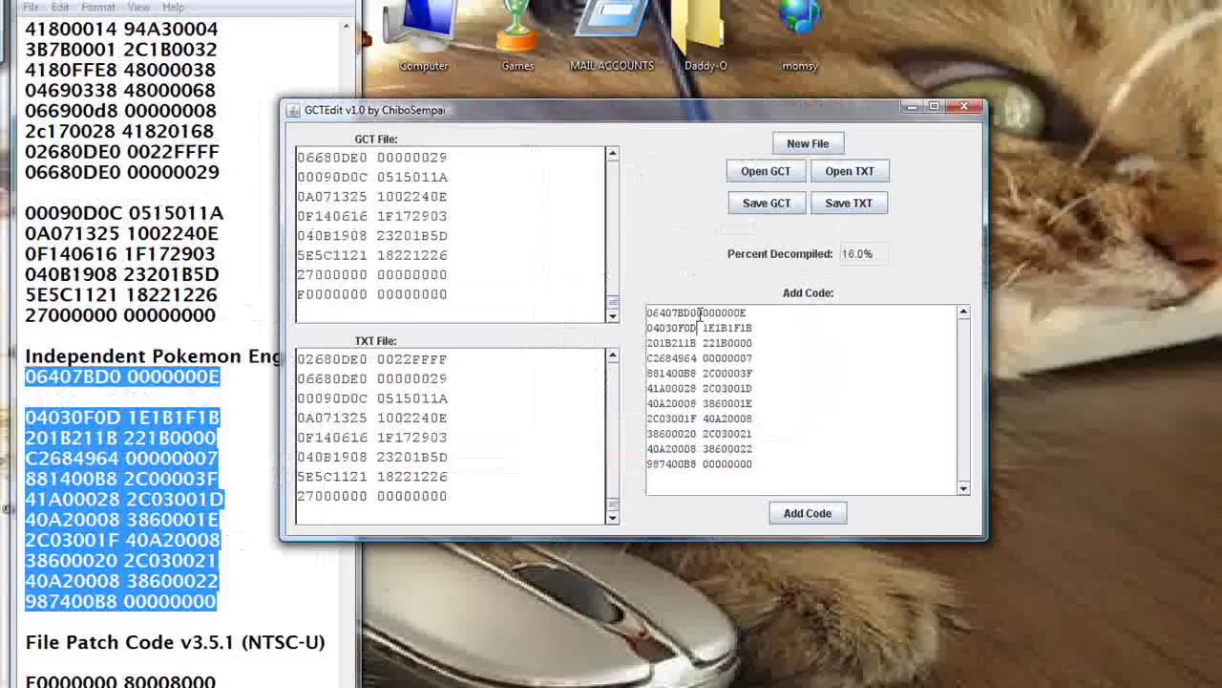
pyautogui.press('Delete')
pyautogui.press('Down')
pyautogui.press('Delete')
pyautogui.press('Down')
pyautogui.press('Delete')
pyautogui.press('Down')
pyautogui.press('Delete')
pyautogui.press('Down')
pyautogui.press('Delete')
pyautogui.press('Down')
pyautogui.press('Delete')
pyautogui.press('Down')
pyautogui.press('Delete')
pyautogui.press('Down')
pyautogui.press('Delete')
pyautogui.press('Down')
pyautogui.press('Delete')
pyautogui.press('Down')
pyautogui.press('Delete')
# Step: Join the Independent Pokemon Engine code lines into one continuous string and add the code to the GCT file
pyautogui.click(764, 461)
pyautogui.press('Up')
pyautogui.press('Delete')
pyautogui.press('Up')
pyautogui.press('Delete')
pyautogui.press('Up')
pyautogui.press('Delete')
pyautogui.press('Up')
pyautogui.press('Delete')
pyautogui.press('Up')
pyautogui.press('Delete')
pyautogui.press('Up')
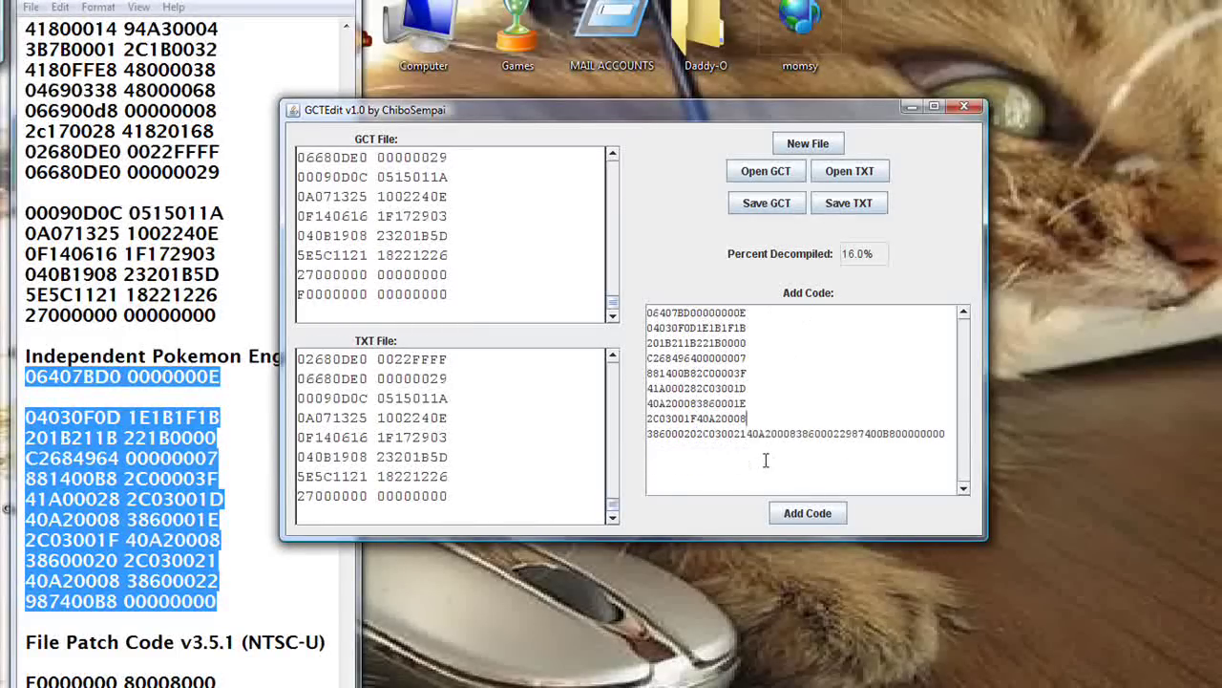
pyautogui.press('Delete')
pyautogui.press('Up')
pyautogui.press('Delete')
pyautogui.press('Up')
pyautogui.press('Delete')
pyautogui.press('Up')
pyautogui.press('Delete')
pyautogui.press('Up')
pyautogui.press('Delete')
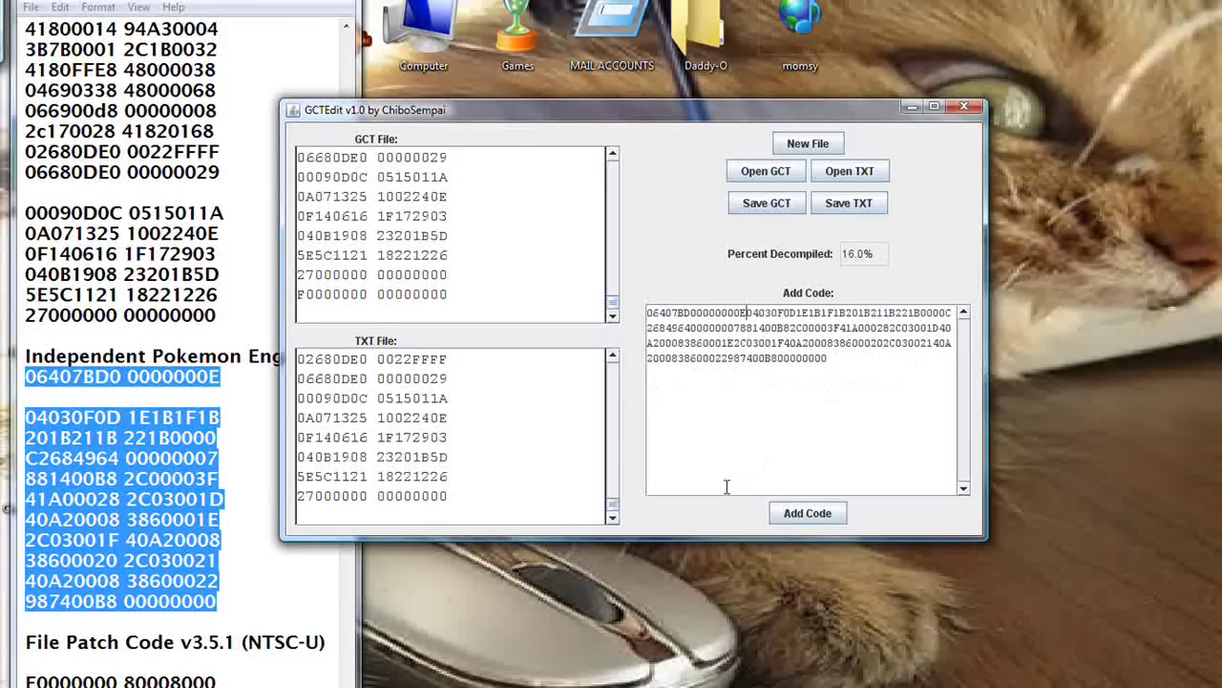
pyautogui.click(800, 516)
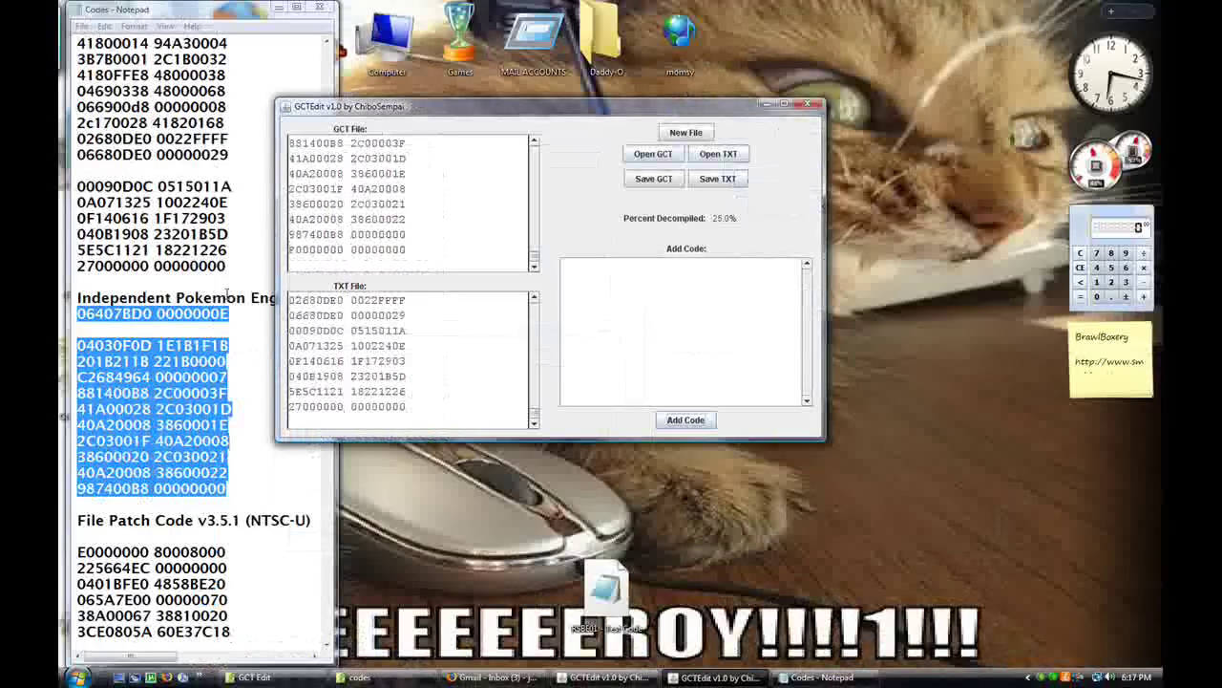
pyautogui.click(227, 293)
pyautogui.moveTo(327, 292); pyautogui.dragTo(321, 196)
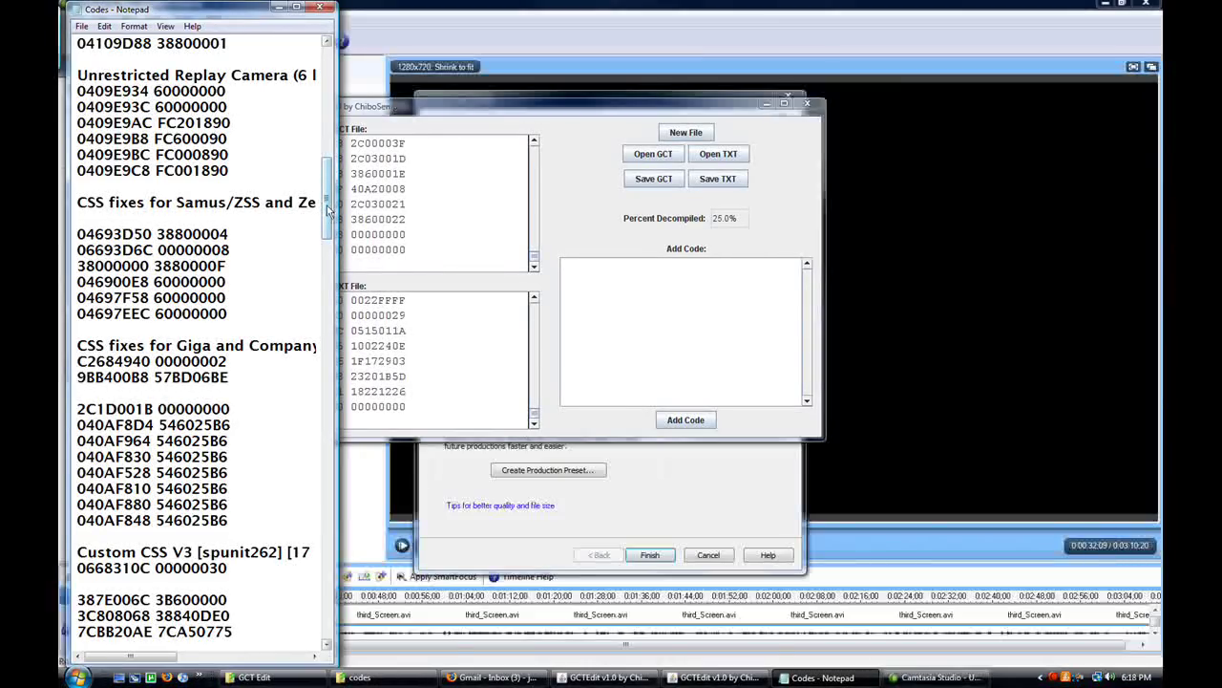
pyautogui.moveTo(430, 105); pyautogui.dragTo(445, 122)
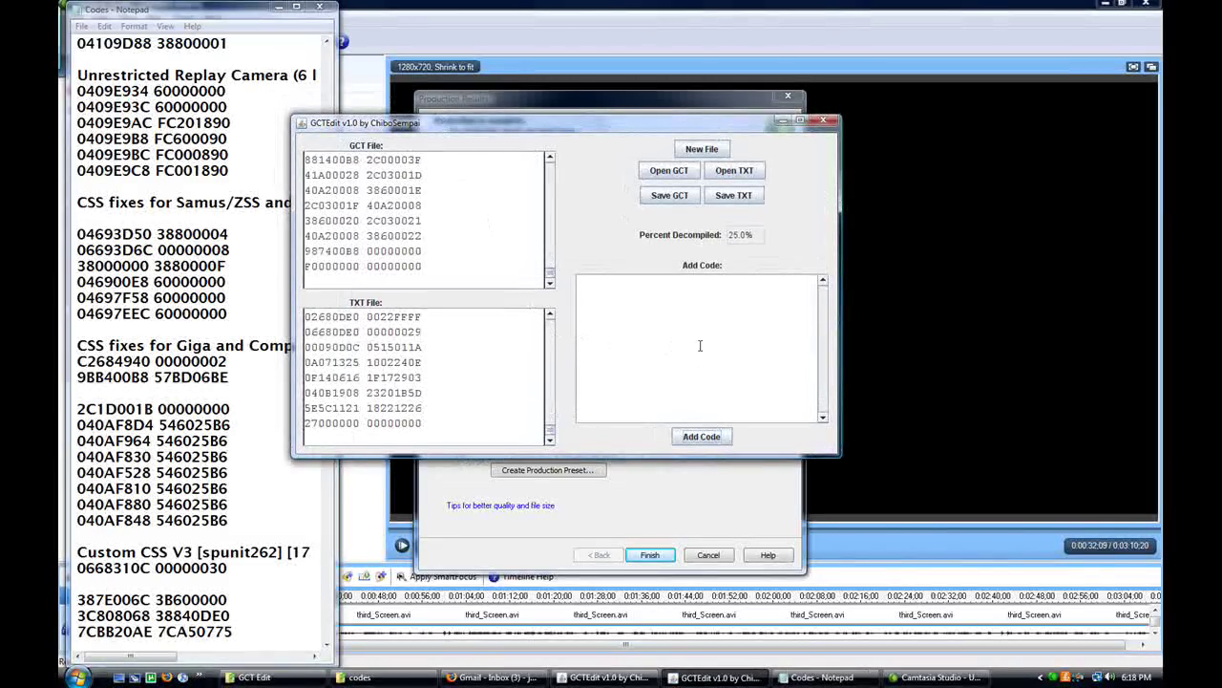
pyautogui.click(1080, 678)
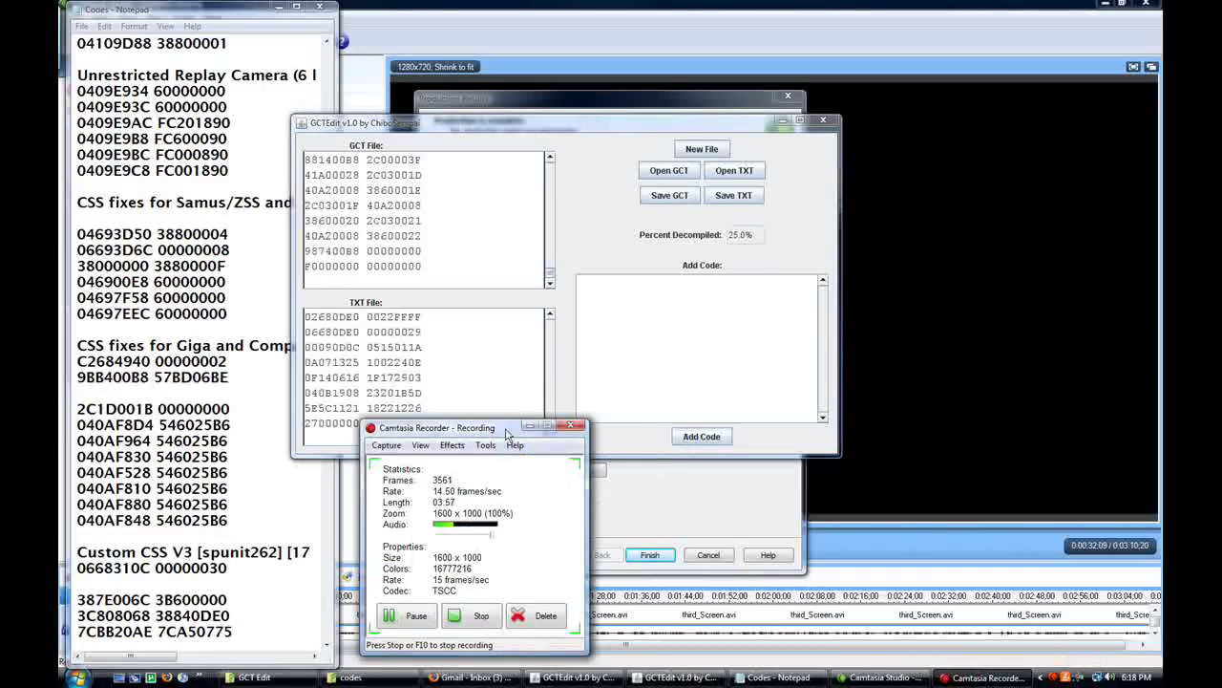